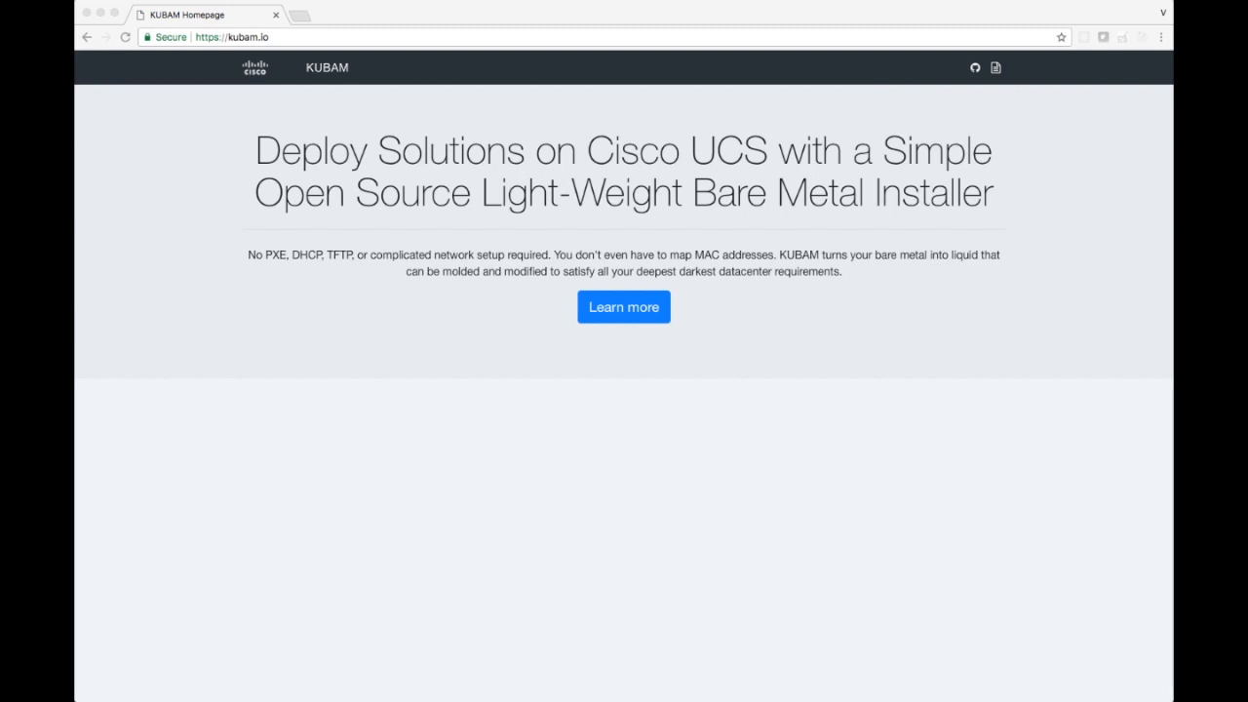
Open the KUBAM documentation and look up the installation commands under Getting Started.
left_click(624, 317)
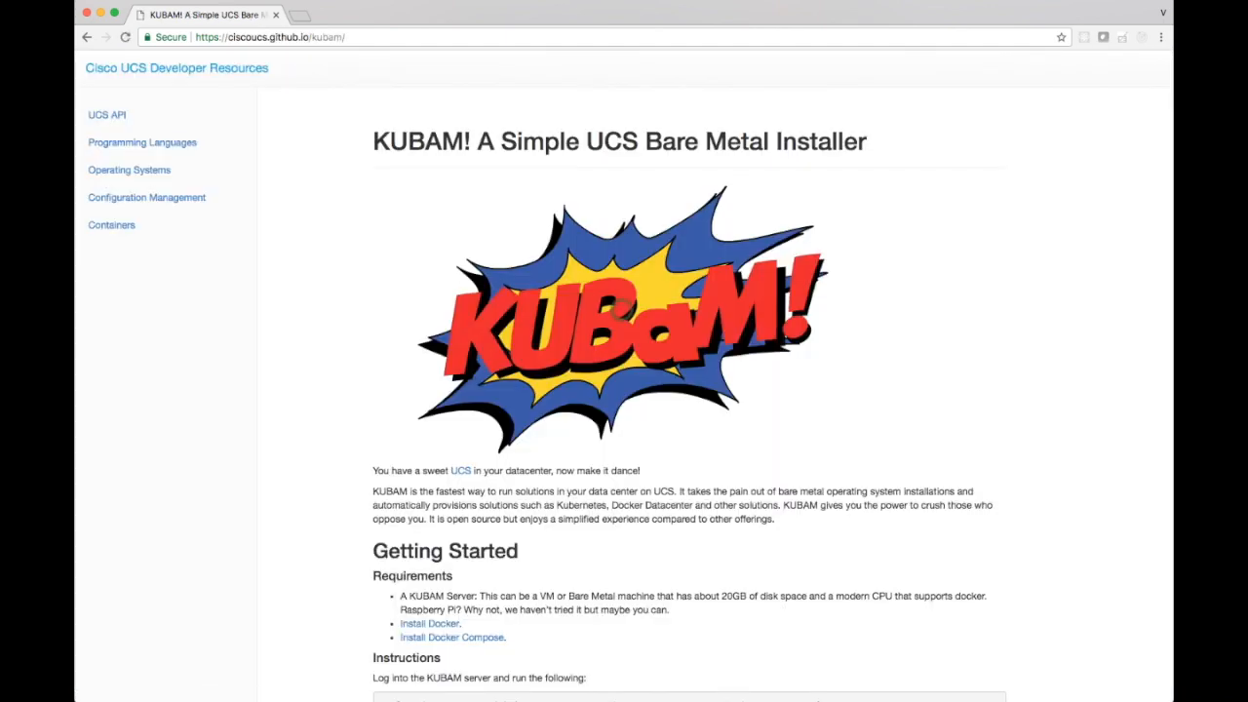
scroll(620, 312, "down", 5)
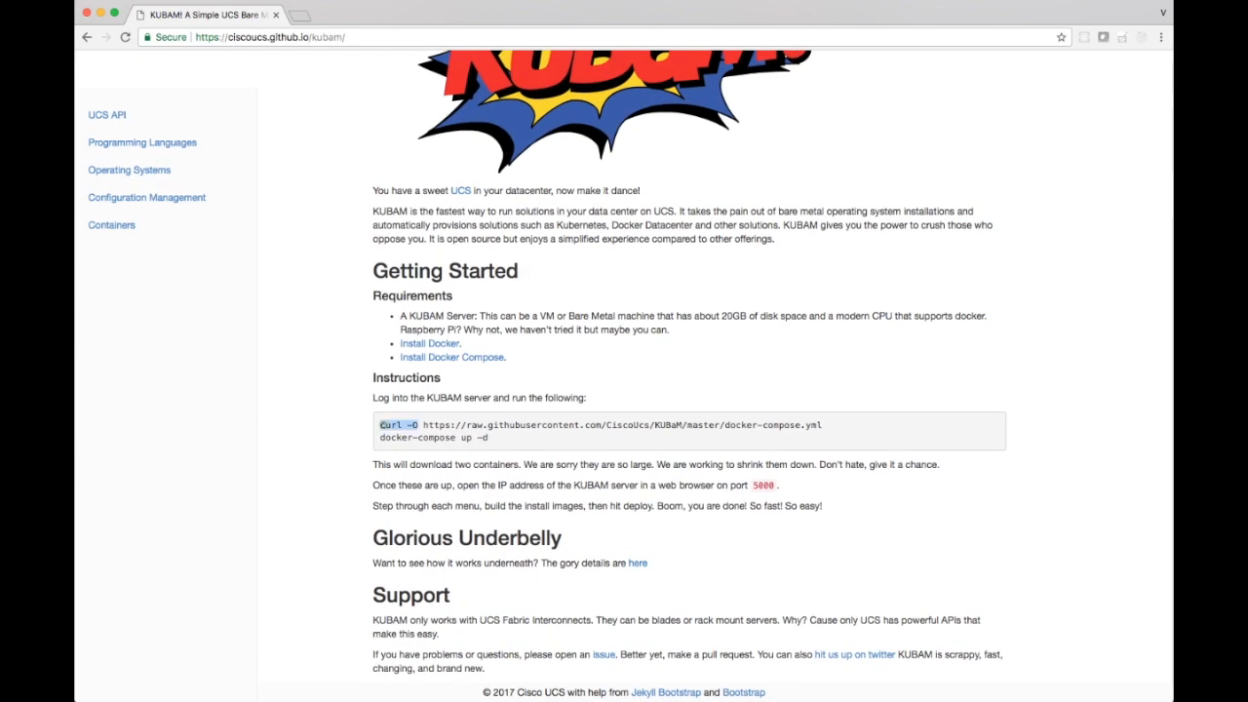
left_click_drag(381, 425, 490, 438)
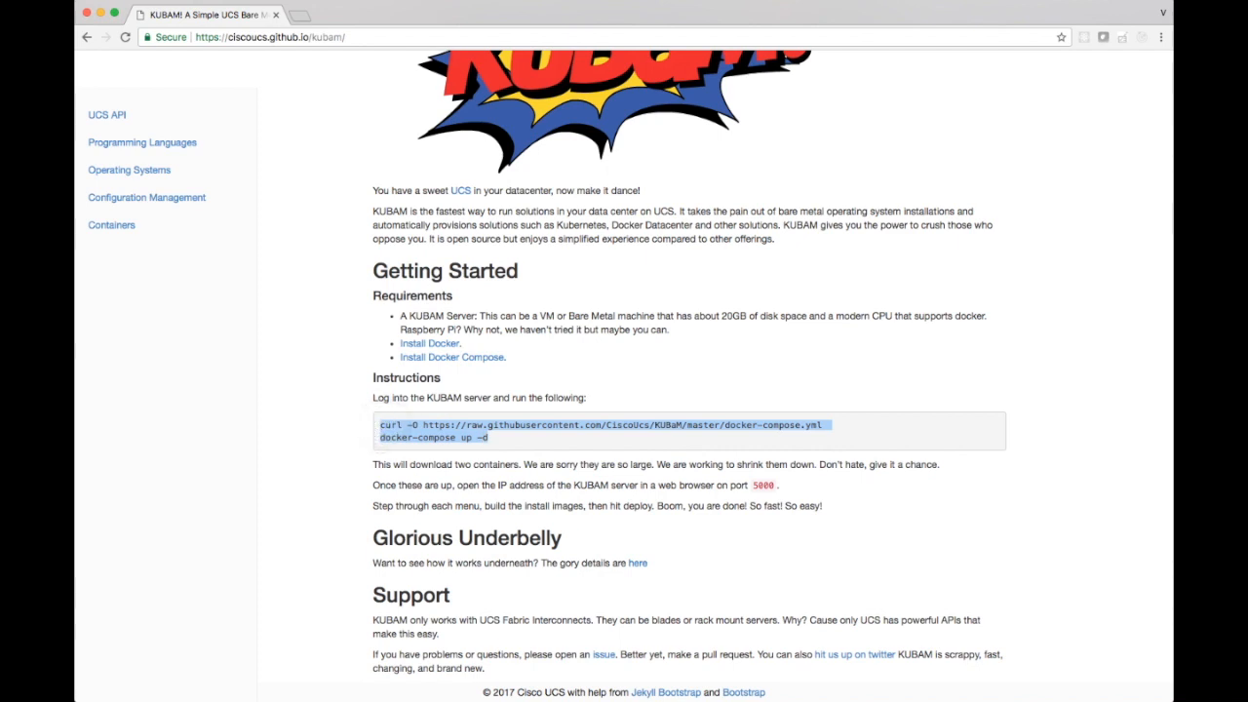
left_click(482, 435)
Switch to the UCS Manager remote desktop to view the general details of chassis Server 6, and return to the browser.
key("super+Tab")
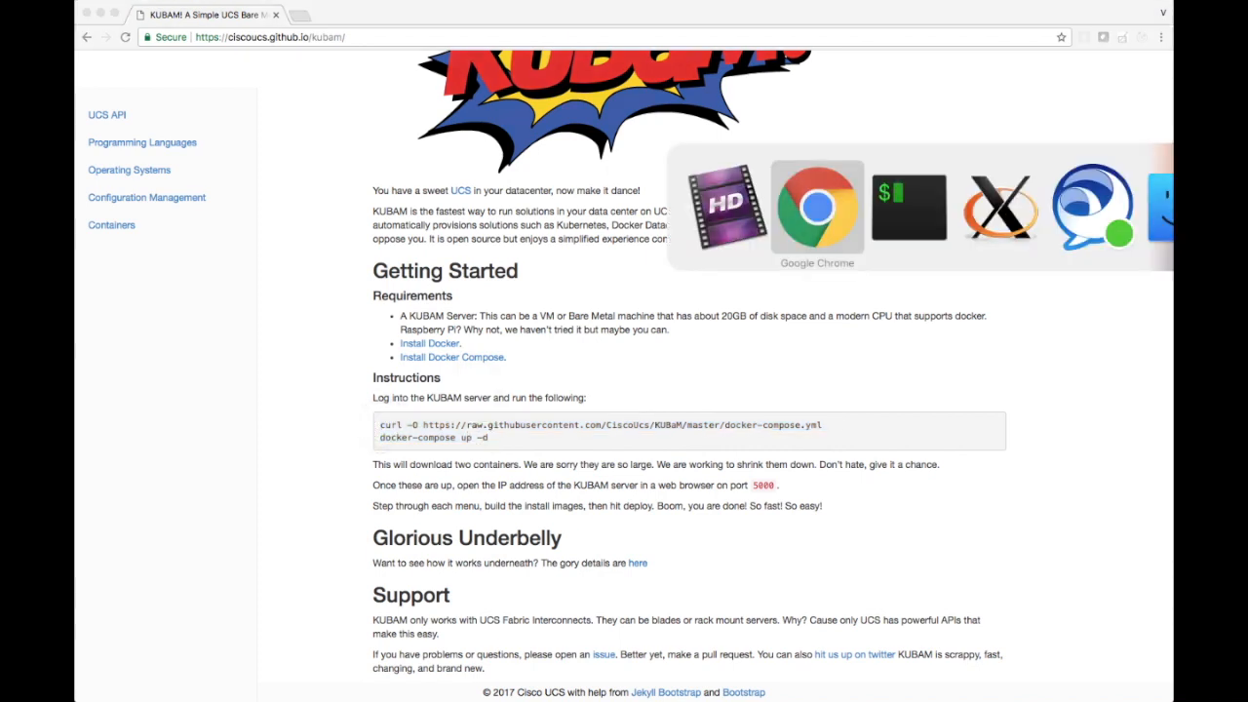
key("super+Tab")
key("super+Tab")
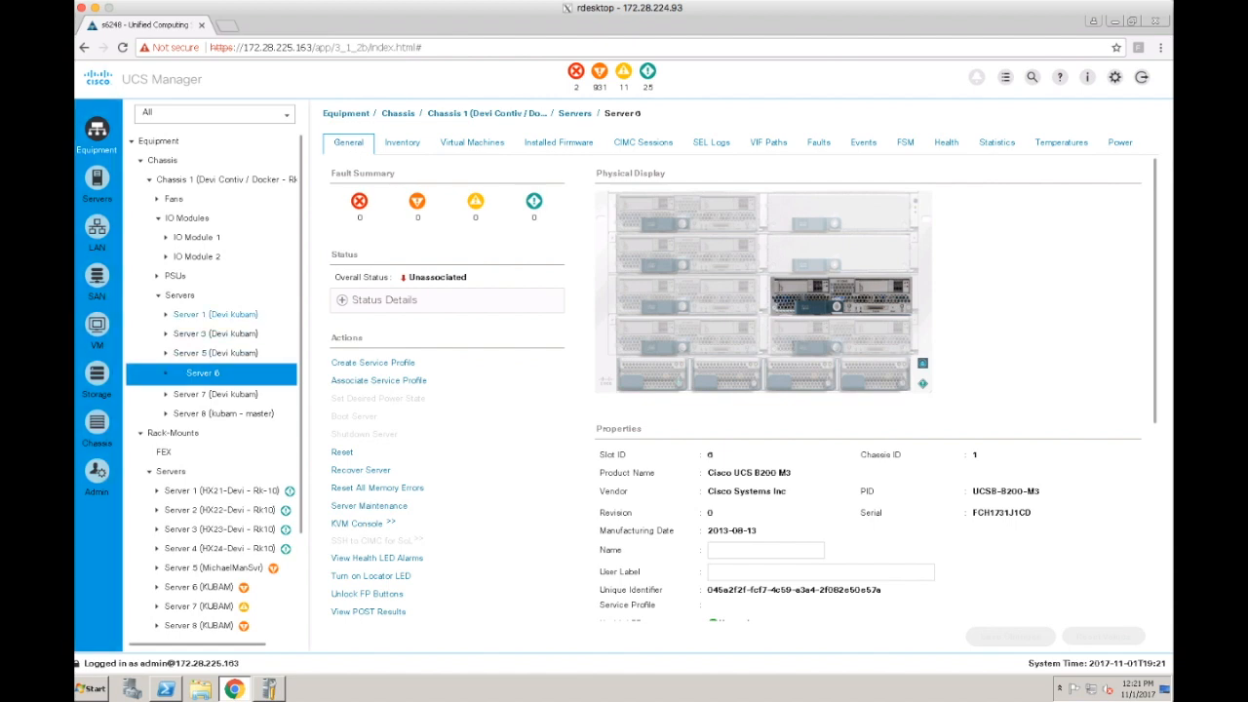
key("super+Tab")
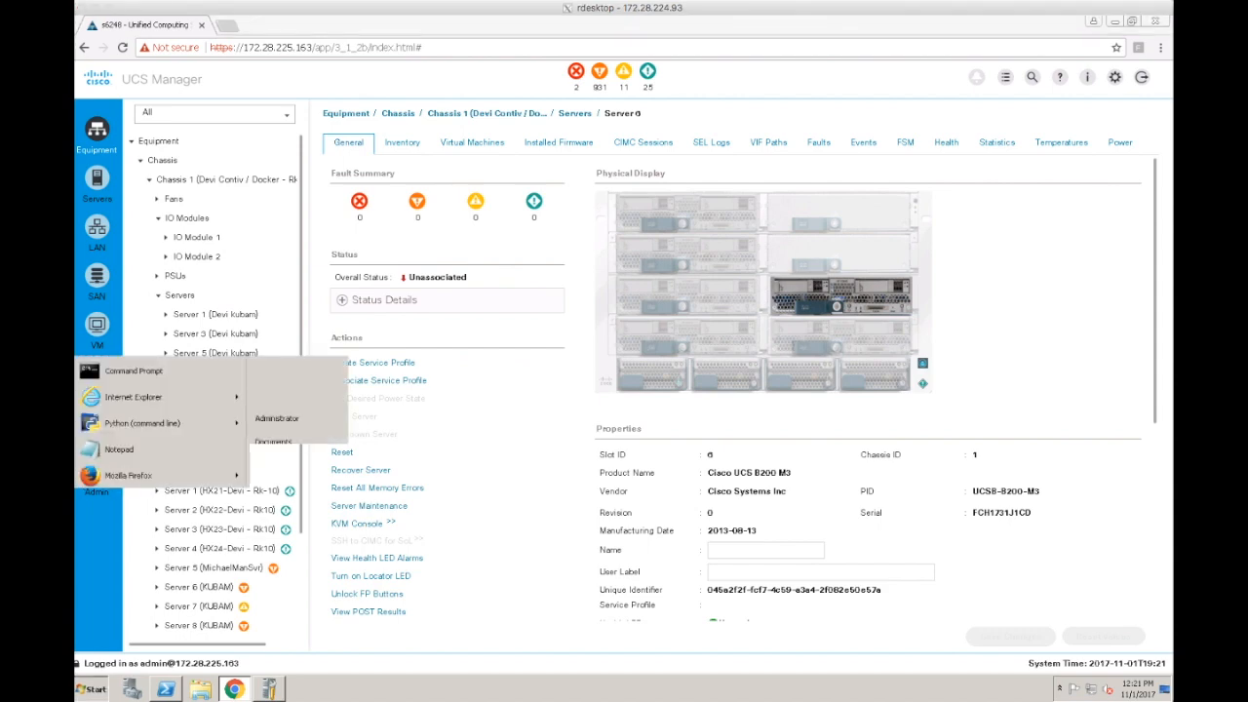
key("super+Tab")
key("super+Tab")
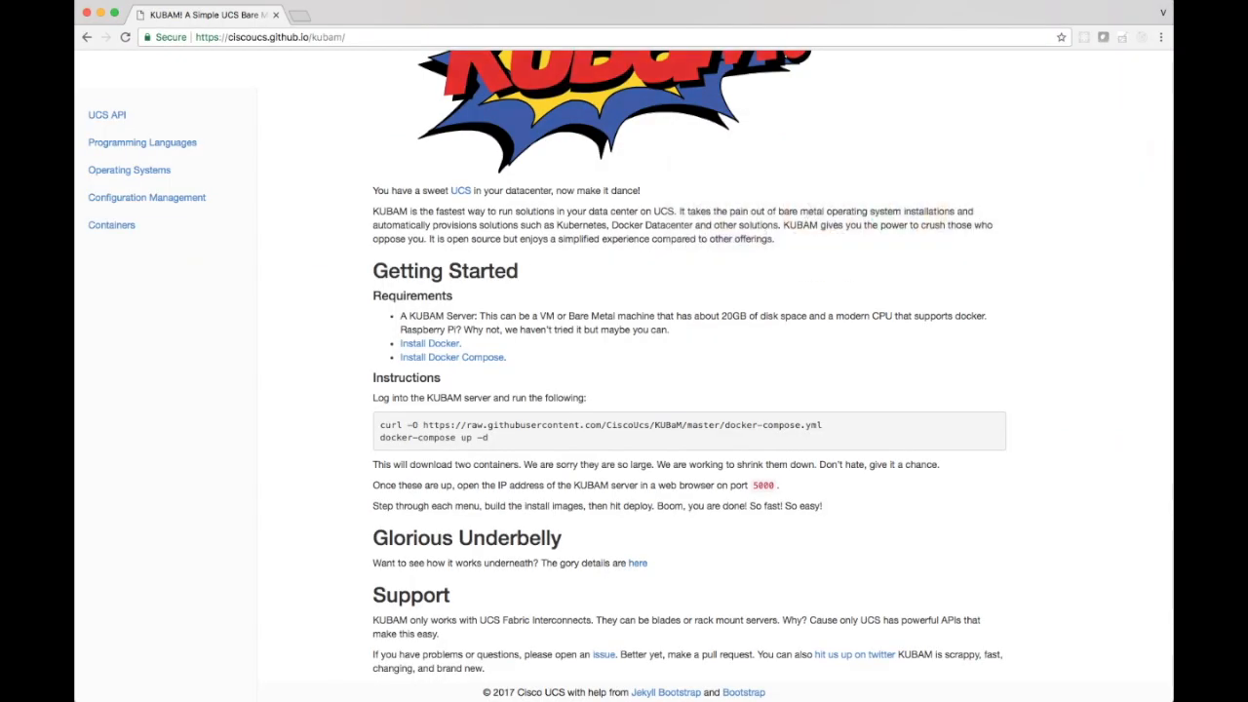
Copy the curl command for docker-compose.yml from the KUBAM instructions and switch to the terminal.
triple_click(432, 424)
key("super+c")
key("super+Tab")
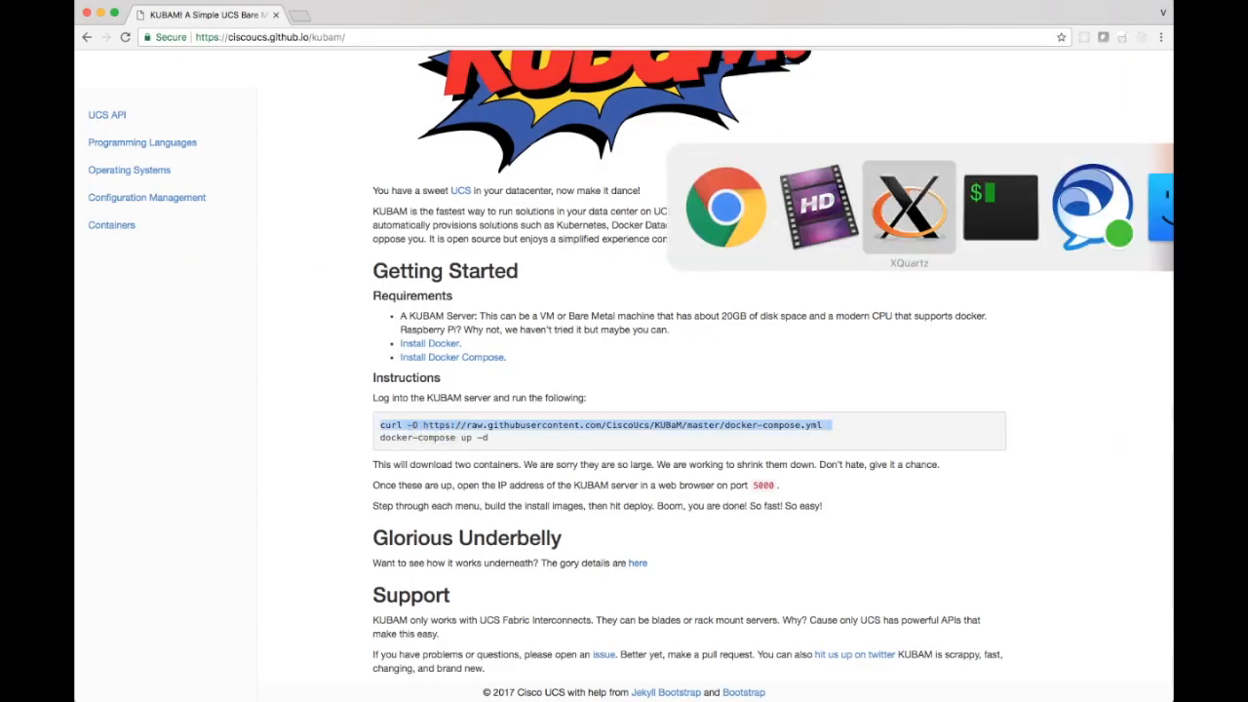
key("super+Tab")
key("super+Tab")
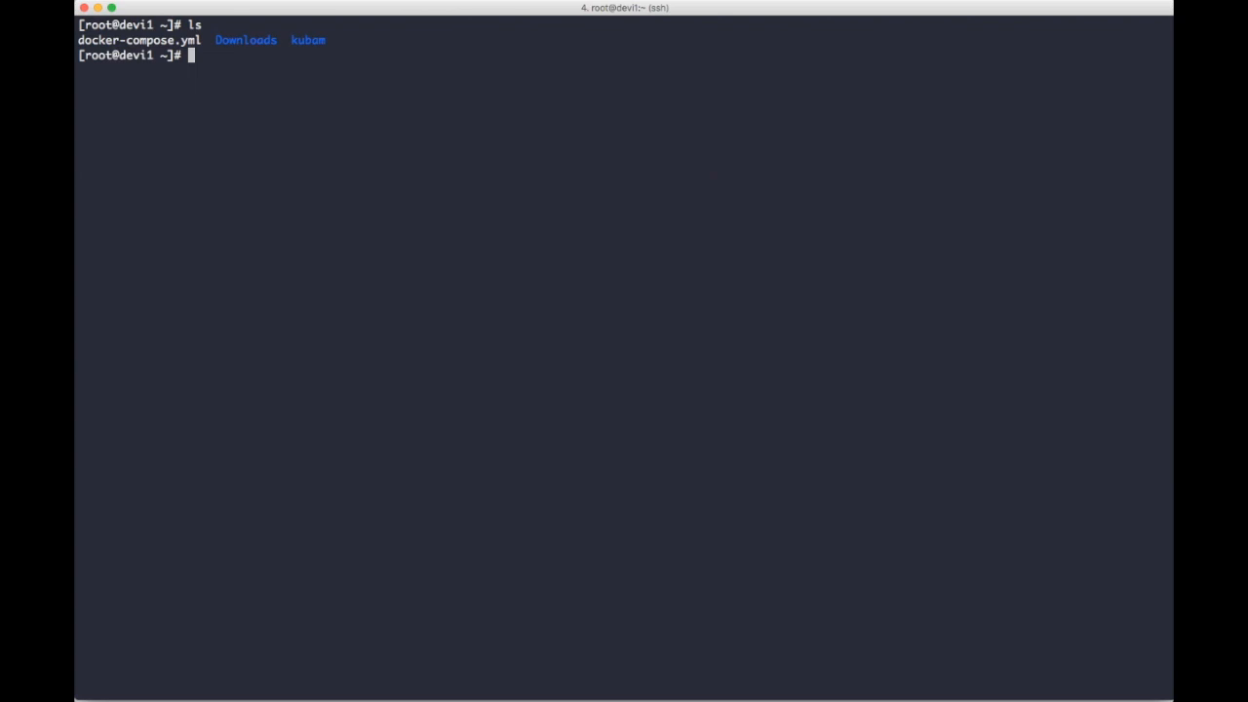
List the contents of the kubam directory, and return to the home directory and list its files.
type("cd ku")
key("Tab")
key("Return")
type("ls")
key("Return")
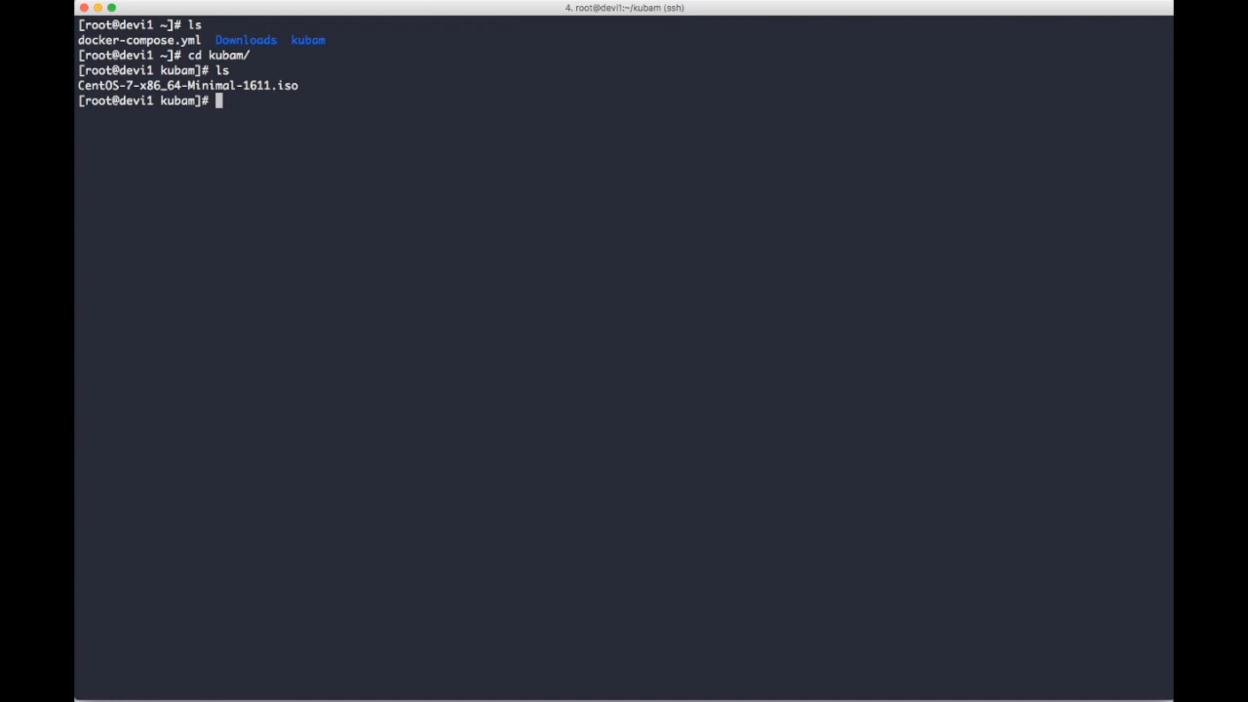
type("cd ..")
key("Return")
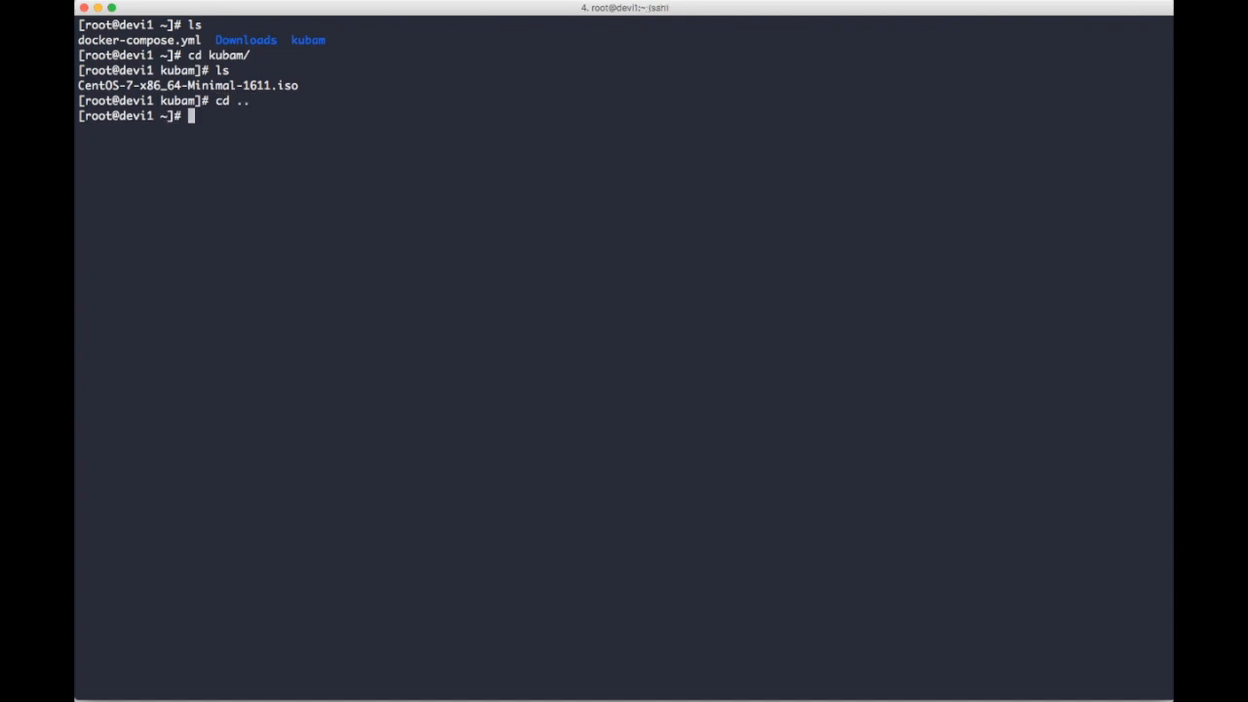
type("ls")
key("Return")
Try to download docker-compose.yml from the CiscoUcs/KUBaM repository with the copied curl command, and list the directory.
key("super+v")
key("Return")
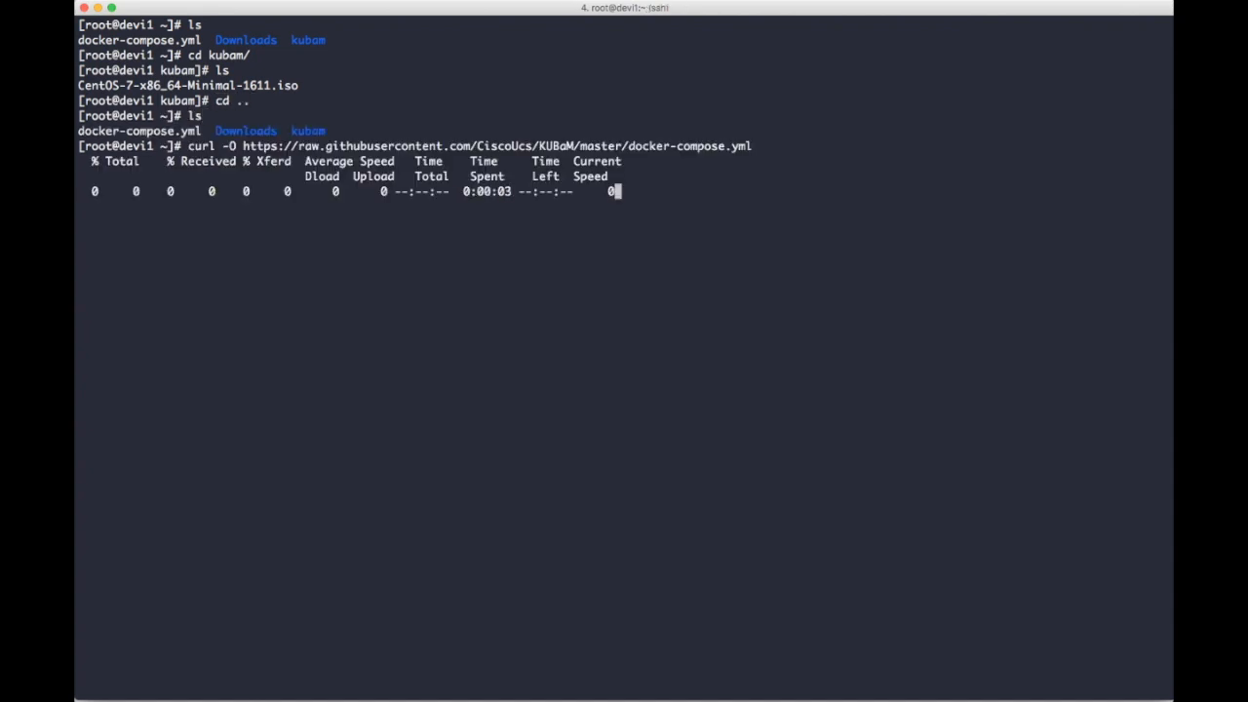
key("ctrl+c")
type("ls")
key("Return")
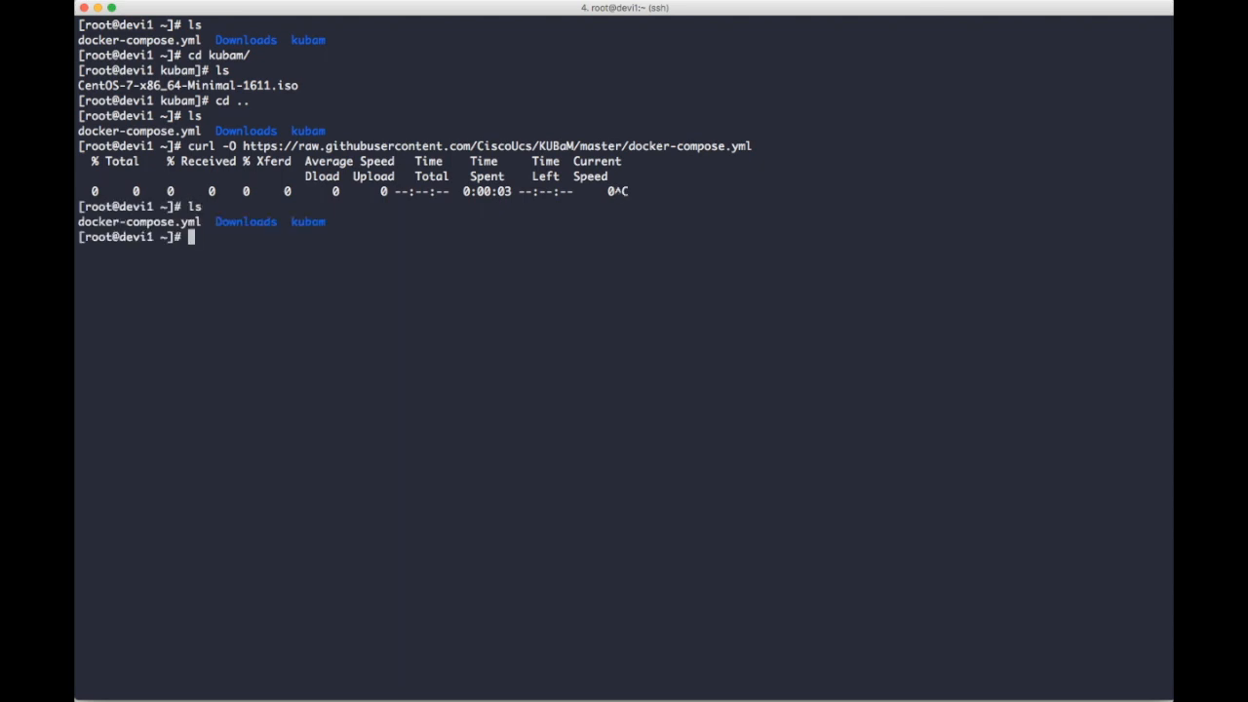
Display the contents of docker-compose.yml and list the files in the home directory.
type("cat docker-compose.yml")
key("Return")
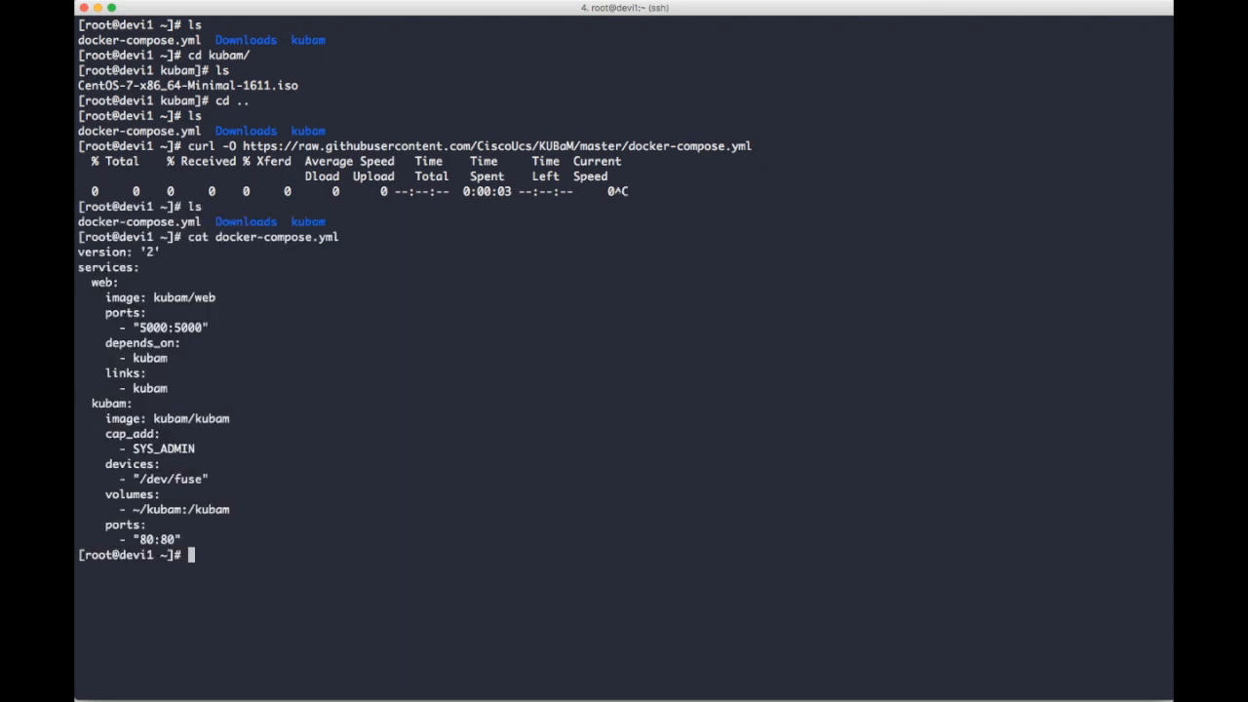
type("ls")
key("Return")
Start the KUBAM containers in the background with docker-compose up -d.
type("docke")
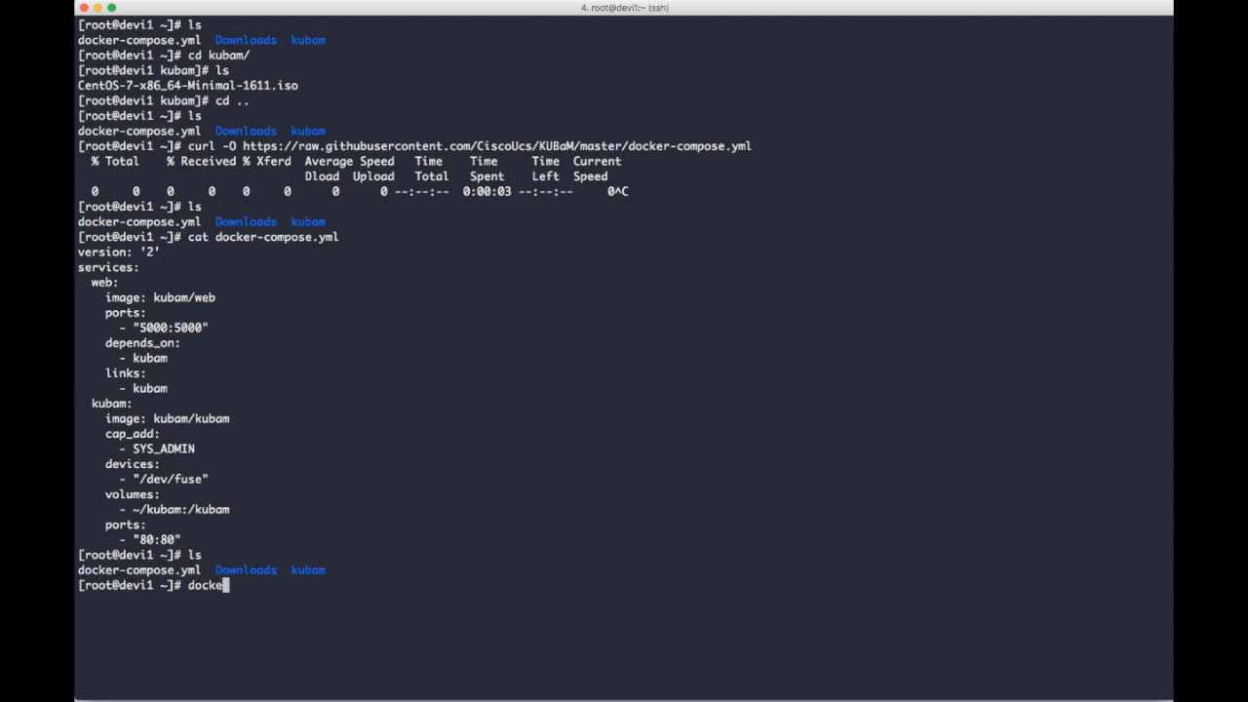
type("r-compose up -d")
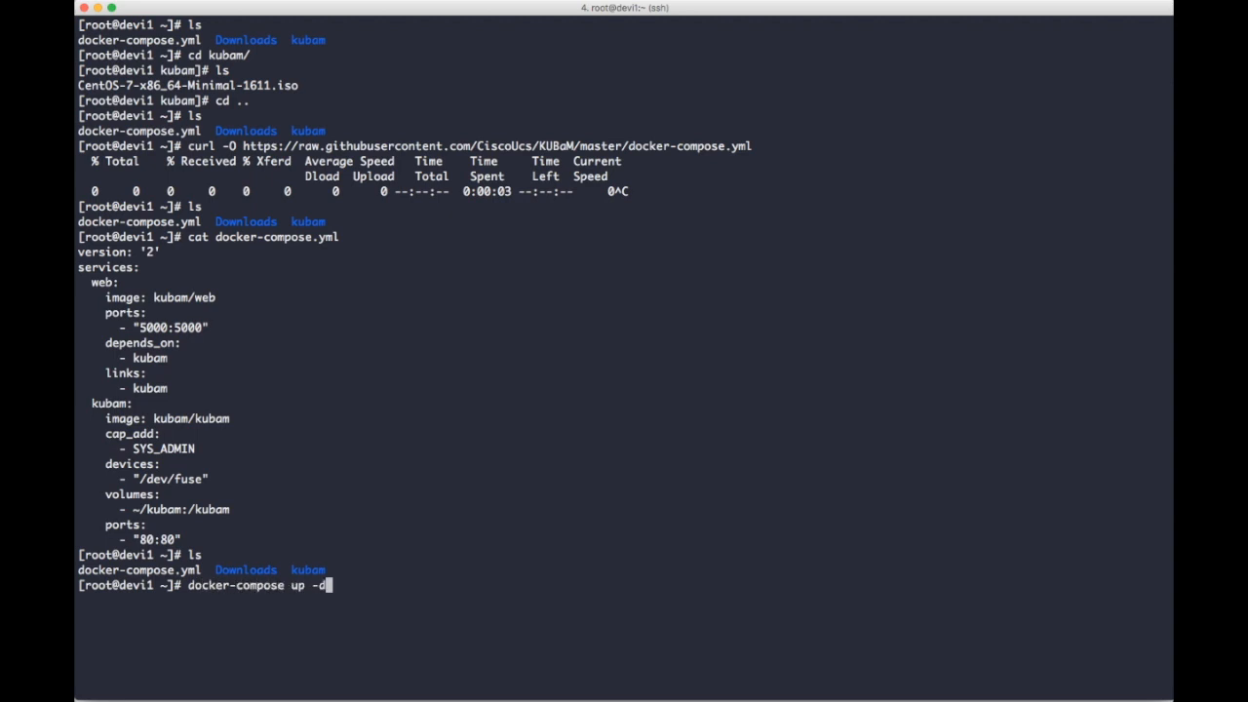
key("Return")
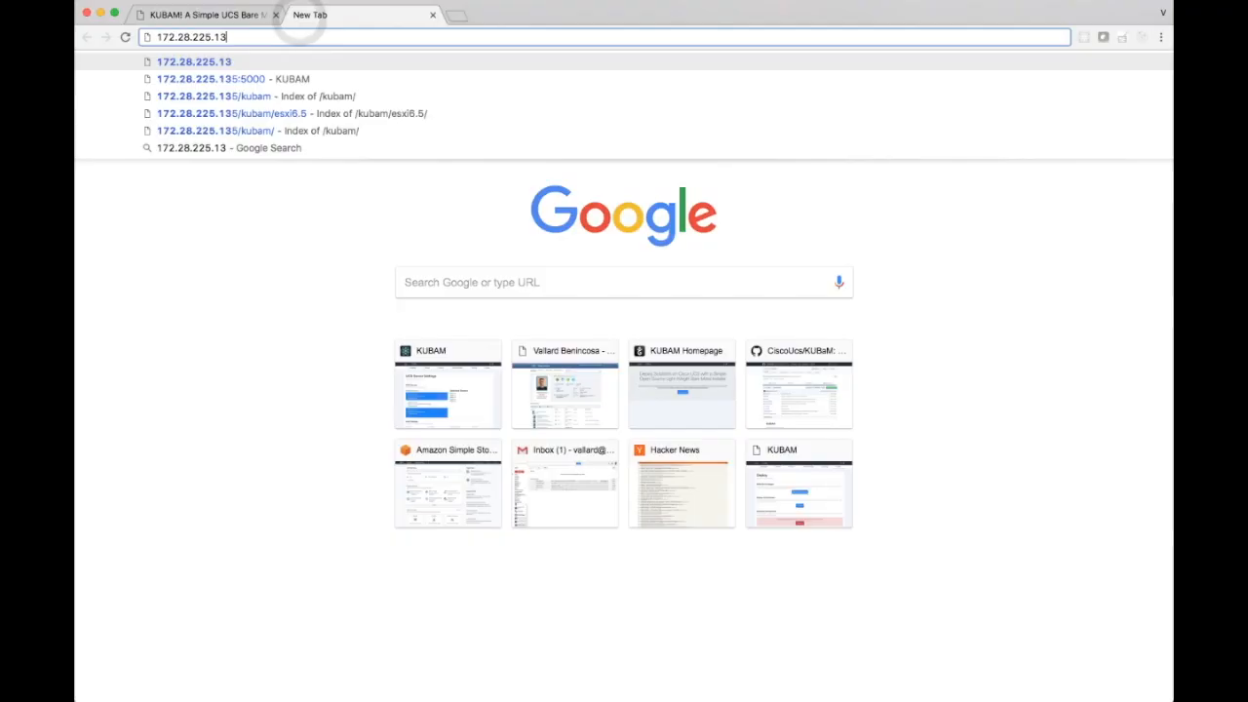
Switch to the browser and open the KUBAM web interface at 172.28.225.135:5000 in a new tab.
type("5.135")
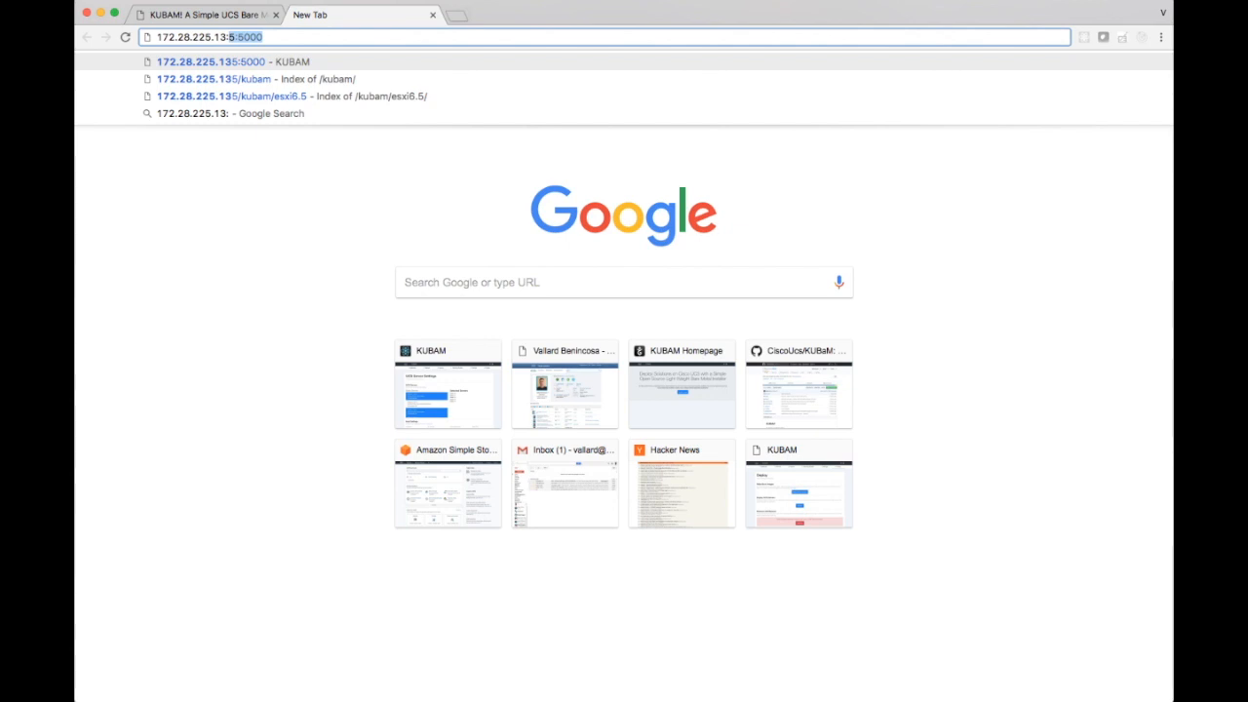
key("Return")
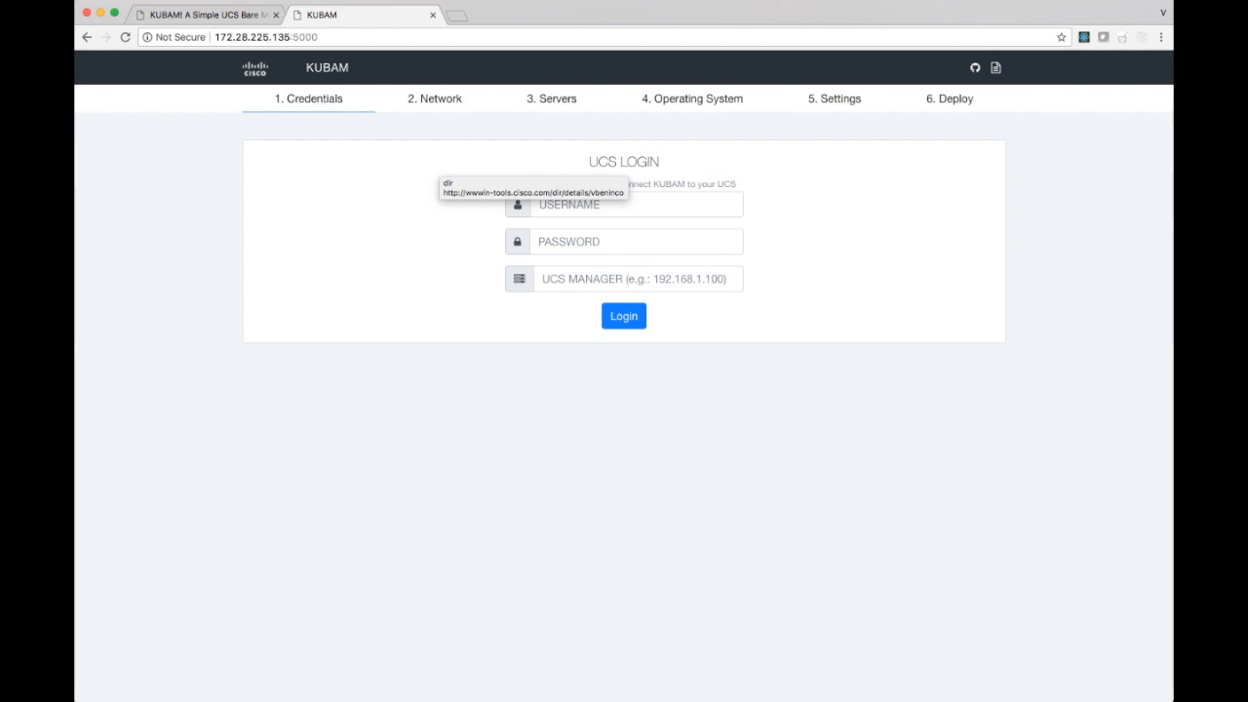
left_click(410, 452)
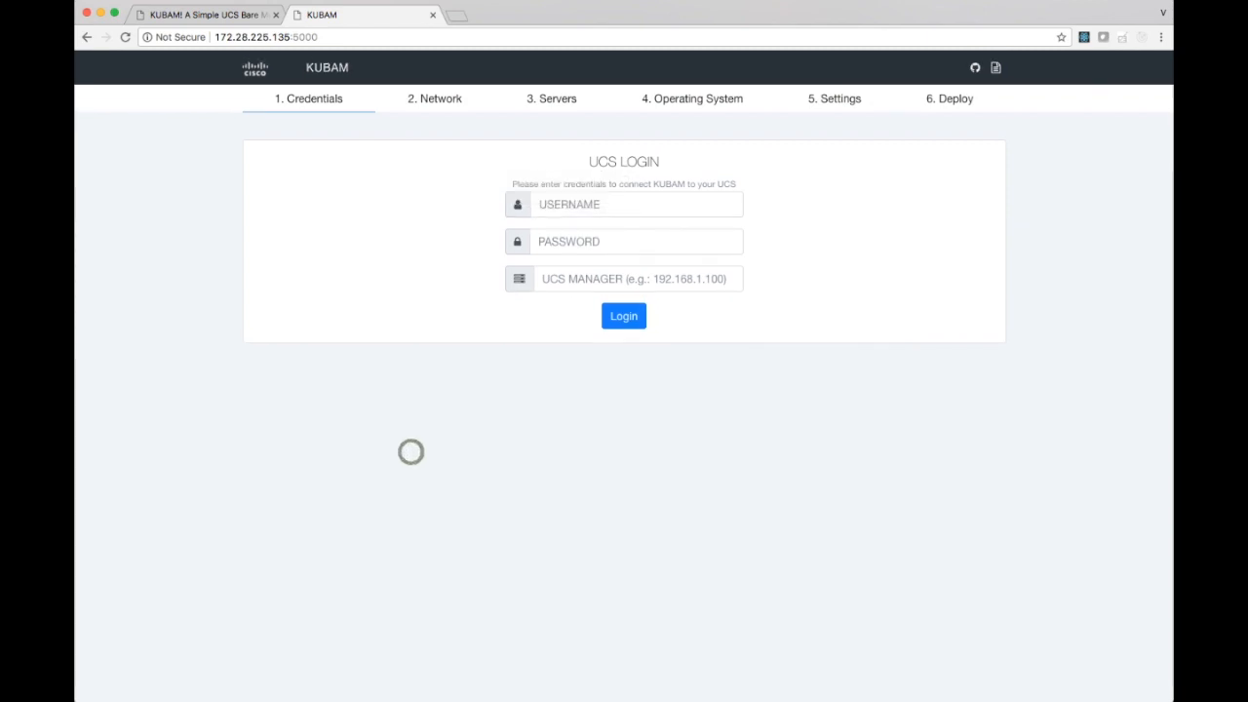
Log in to UCS Manager 172.28.225.163 with username admin and the account password.
left_click(586, 198)
type("admin")
key("Tab")
type("••••••••")
key("Tab")
type("1")
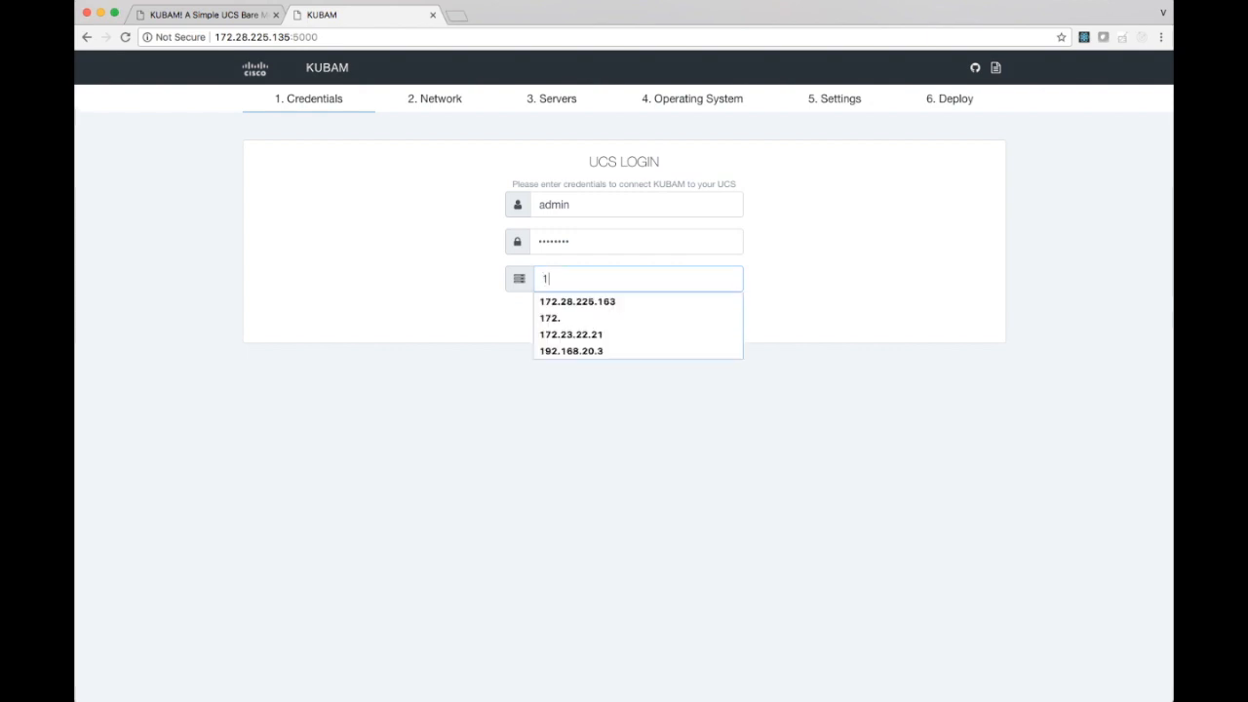
left_click(590, 302)
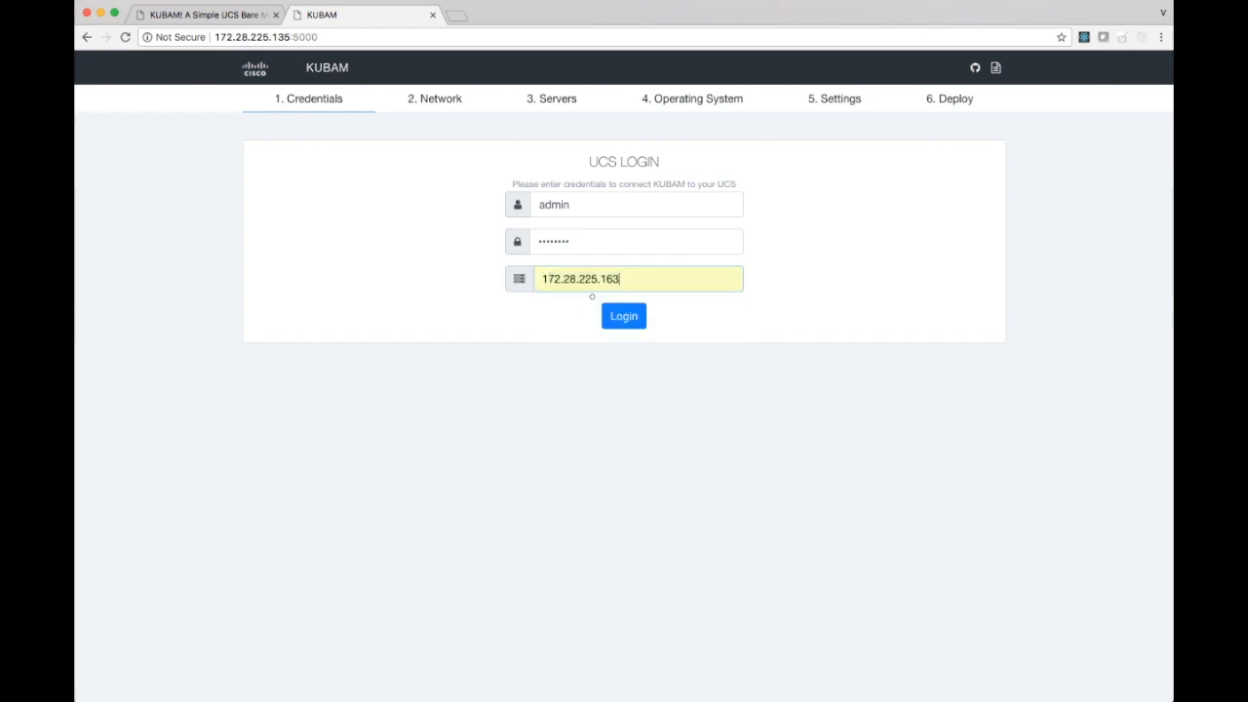
left_click(624, 317)
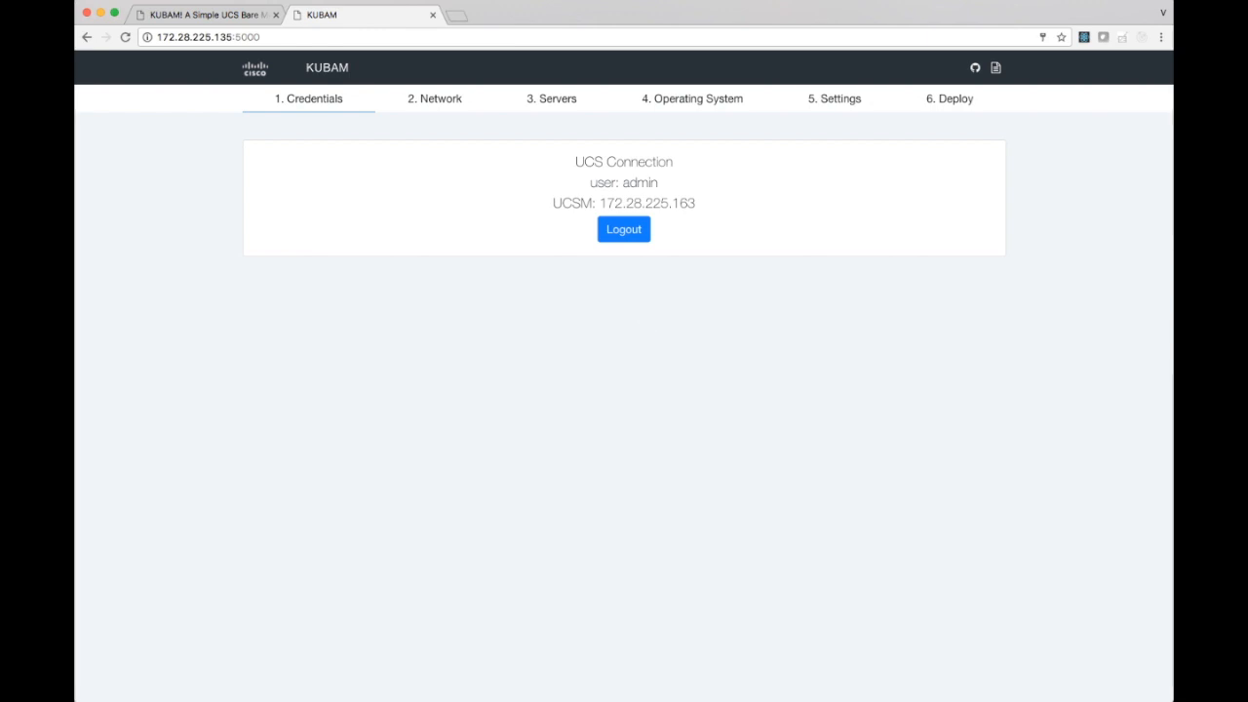
Open the UCS network settings and choose default 3095 as the VLAN the servers boot from.
left_click(434, 99)
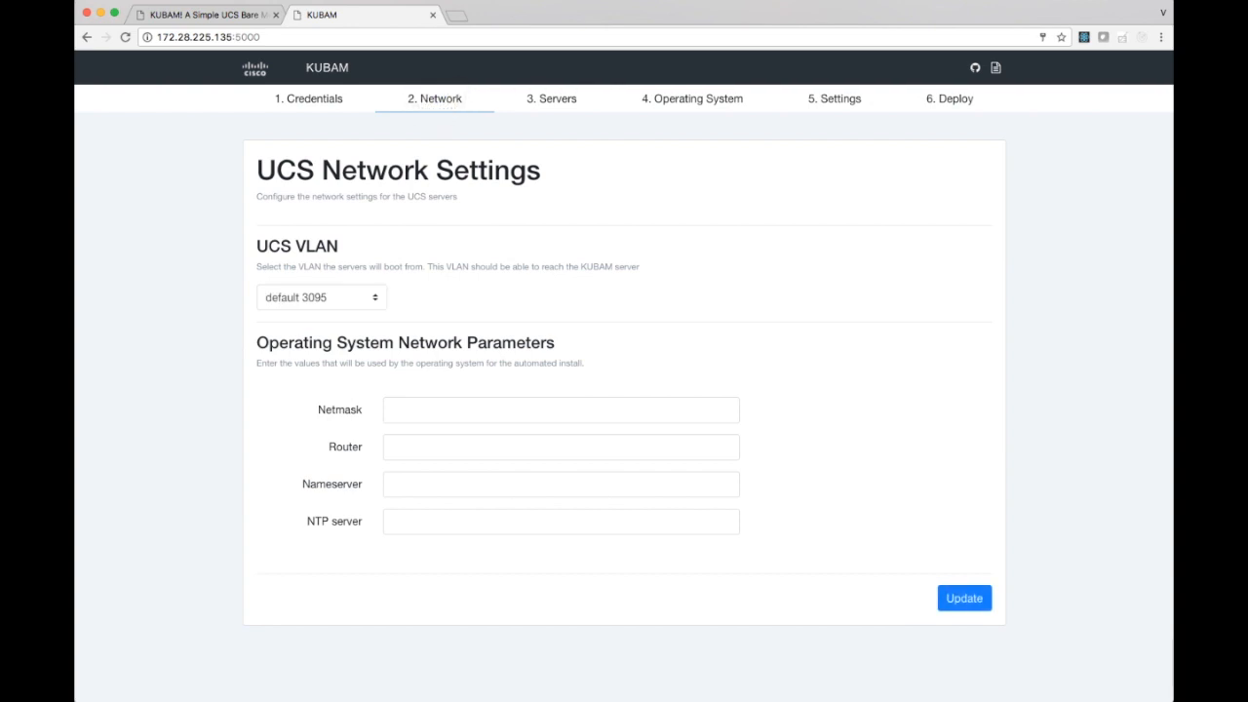
left_click(358, 298)
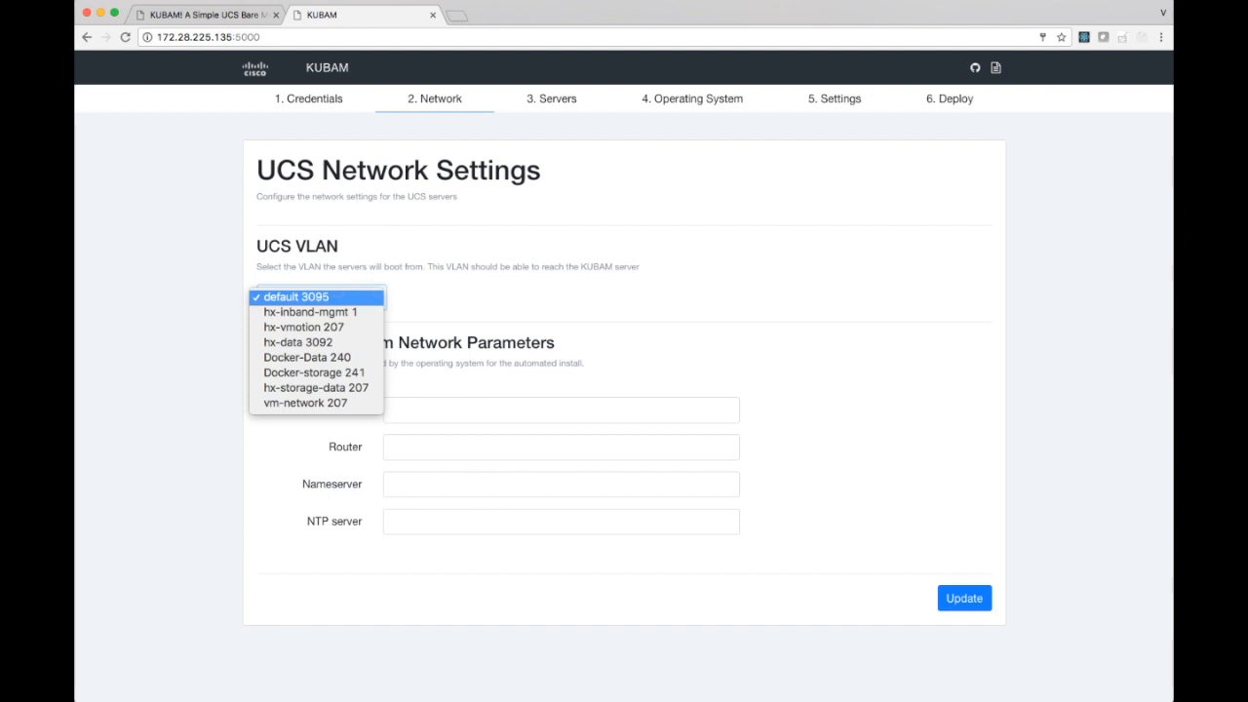
left_click(326, 298)
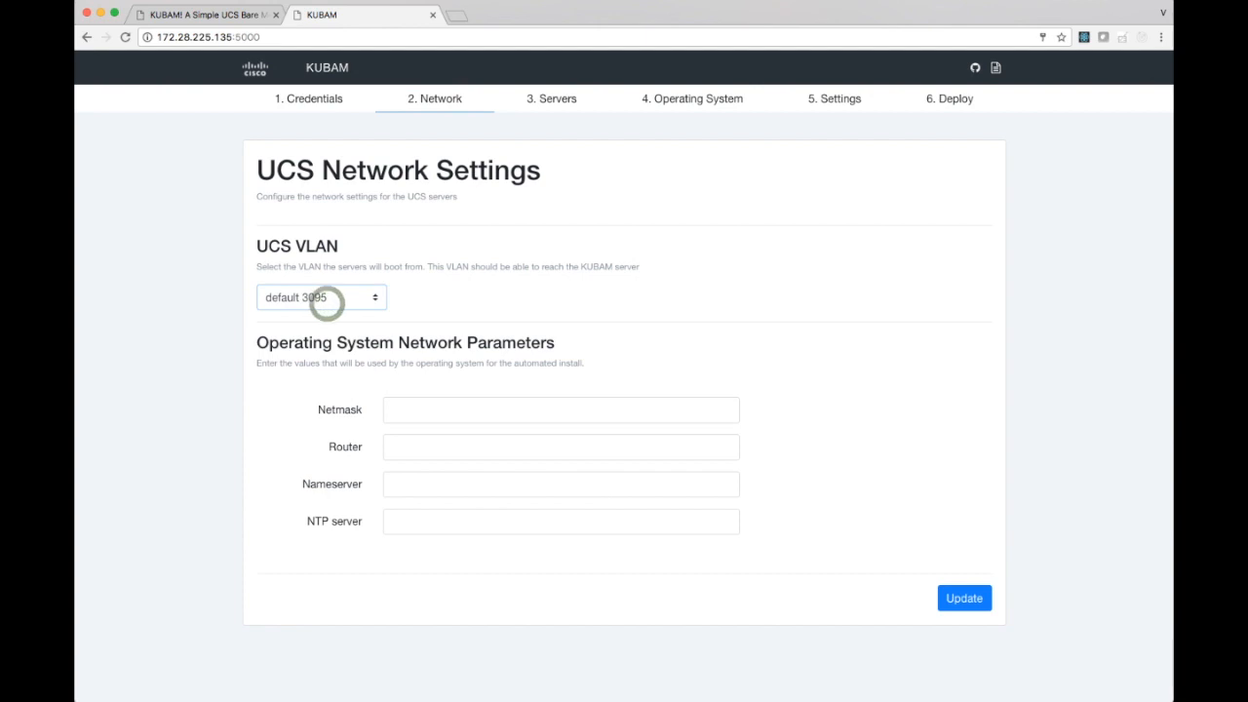
Set the operating system netmask to 255.255.254.0 and the router to 172.28.224.1.
left_click(448, 413)
type("25")
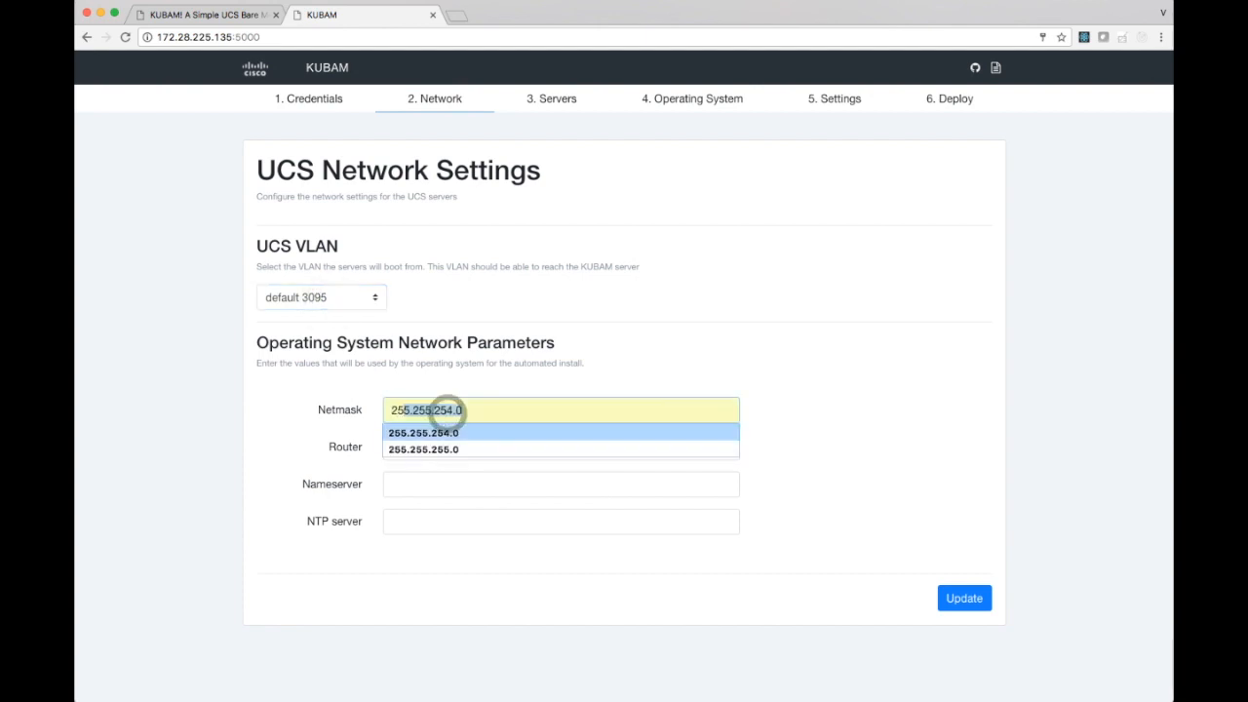
left_click(434, 435)
left_click(435, 441)
type("1")
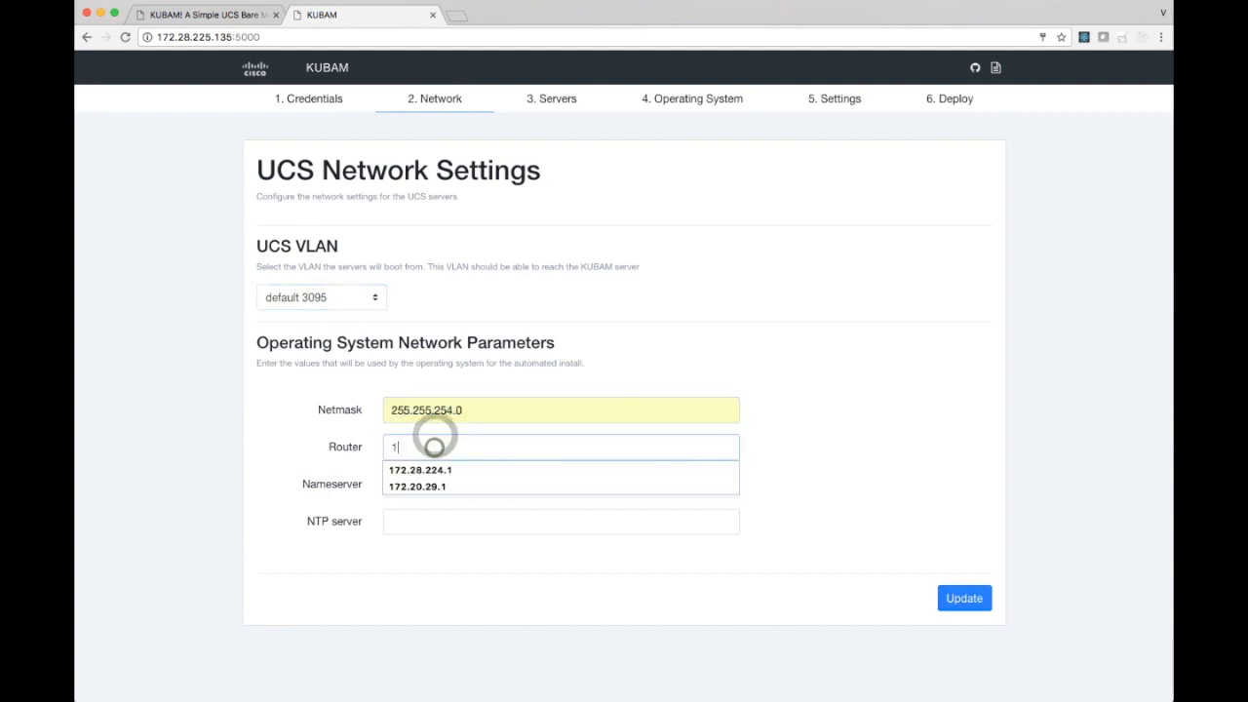
key("Down")
left_click(420, 469)
Set the nameserver to 171.70.168.183 and the NTP server to 1.ntp.esl.cisco.com, and save the network settings.
left_click(432, 484)
type("1")
key("Down")
left_click(420, 505)
left_click(421, 518)
type("1.")
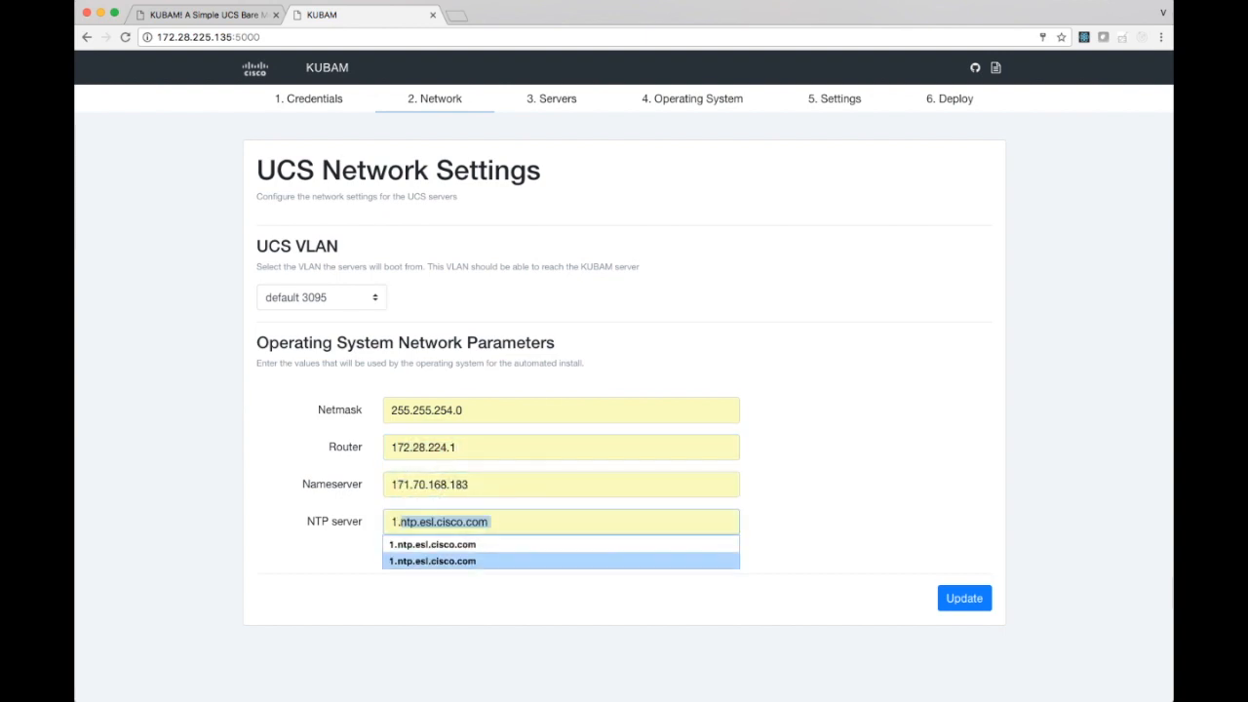
left_click(489, 544)
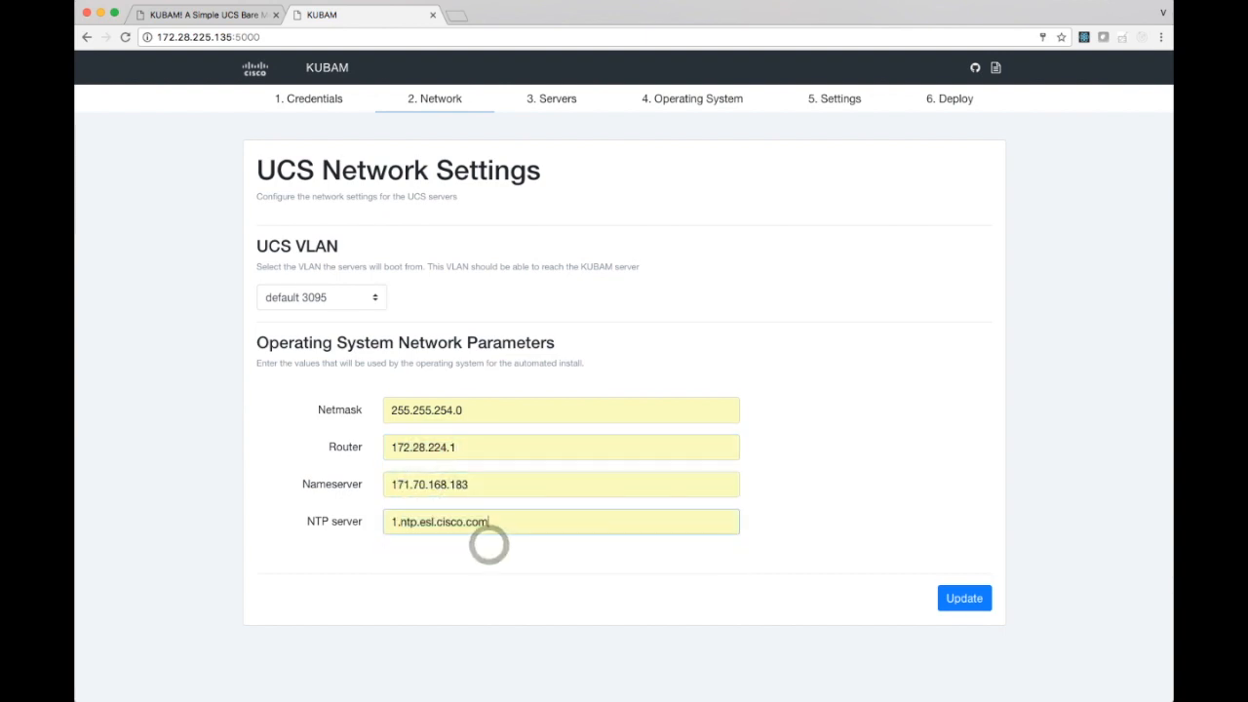
left_click(958, 598)
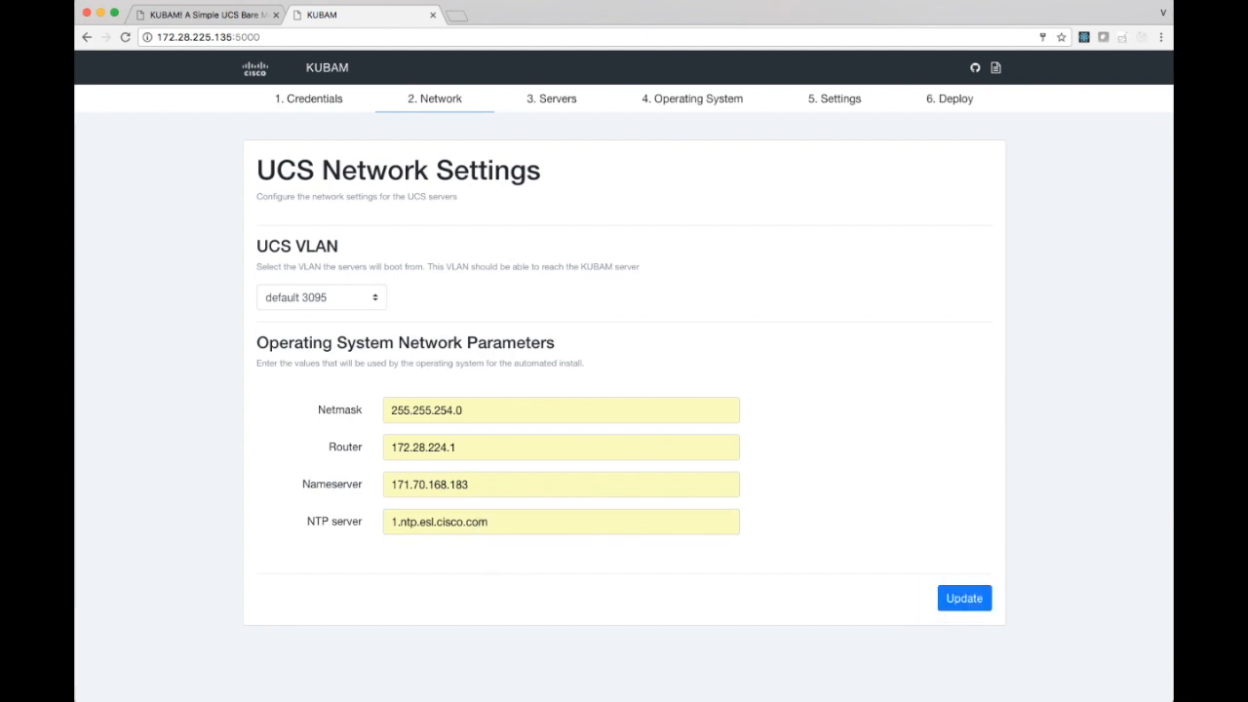
Open the UCS server settings and select the chassis 1 blades in slots 1, 3 and 5 for deployment.
left_click(557, 99)
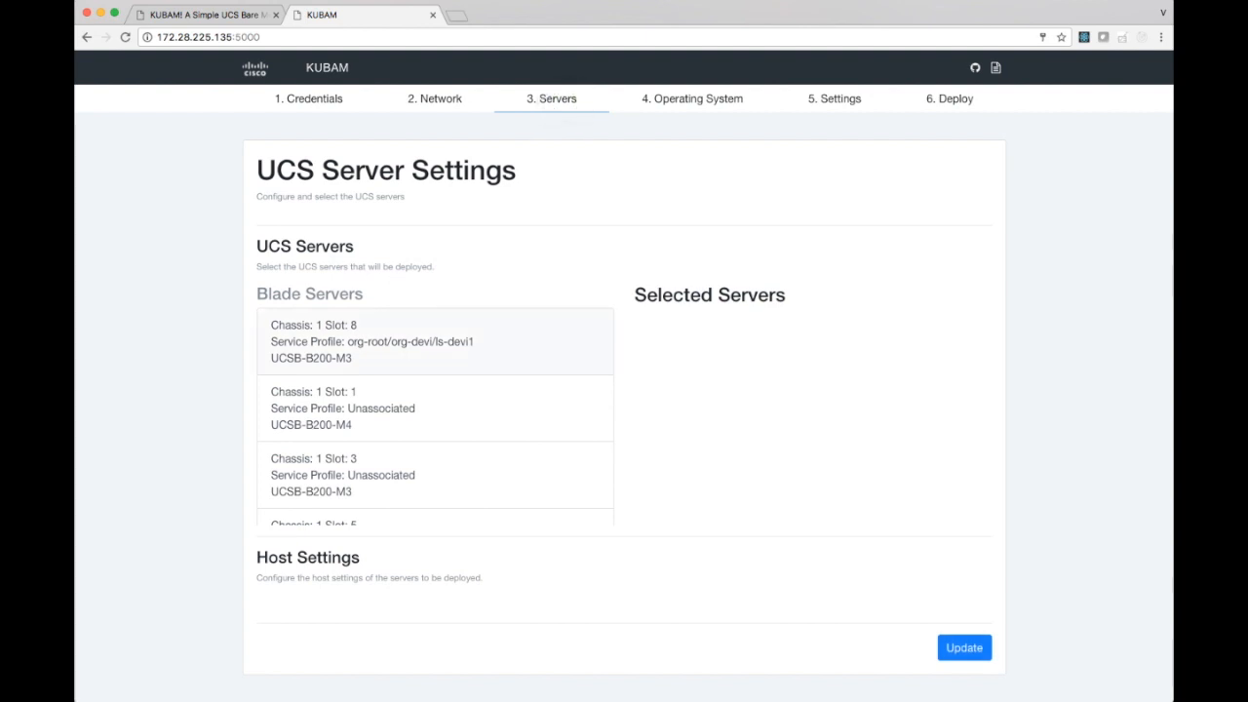
scroll(435, 361, "down", 2)
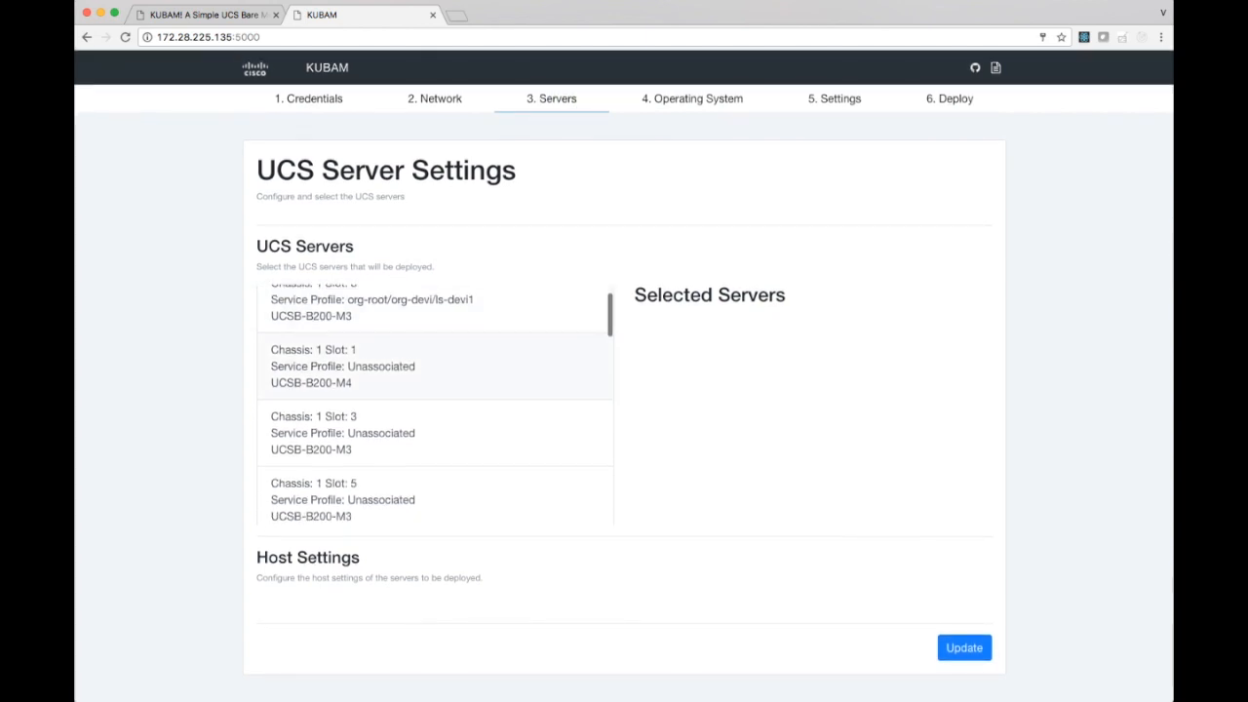
scroll(435, 409, "down", 2)
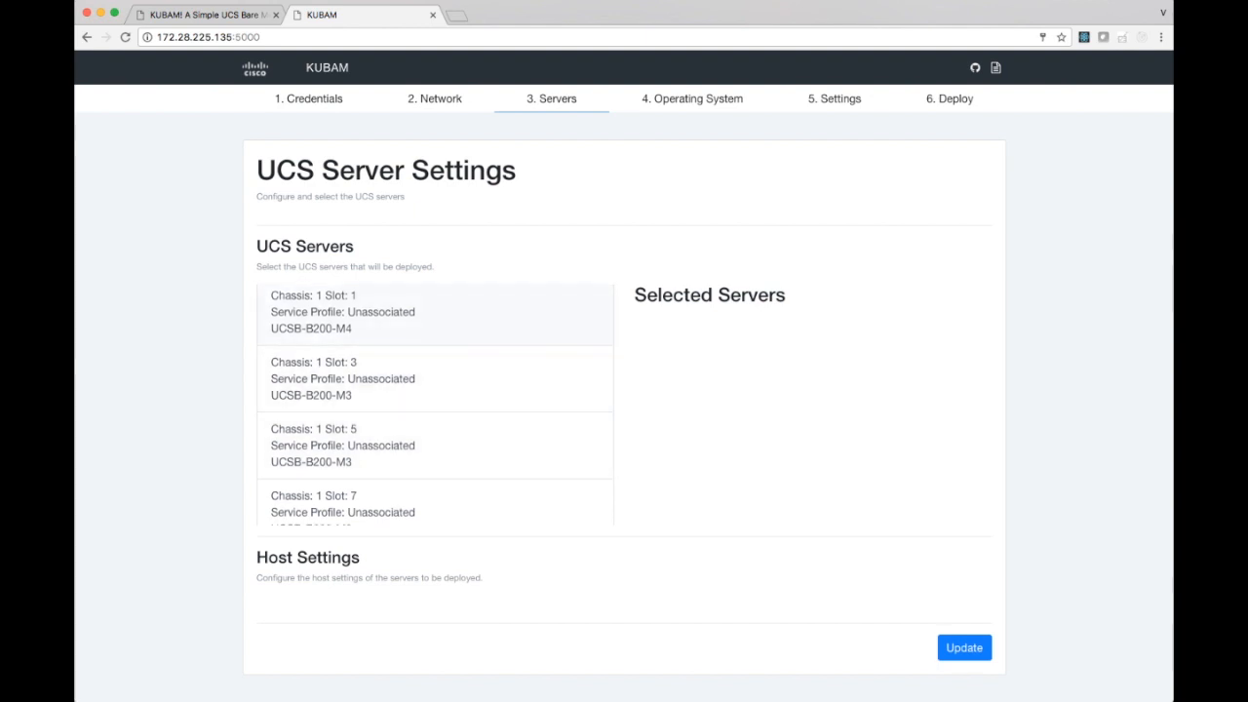
left_click(390, 329)
left_click(390, 360)
left_click(390, 438)
Set the first selected server's hostname to kubam01 in the host settings.
scroll(390, 436, "down", 3)
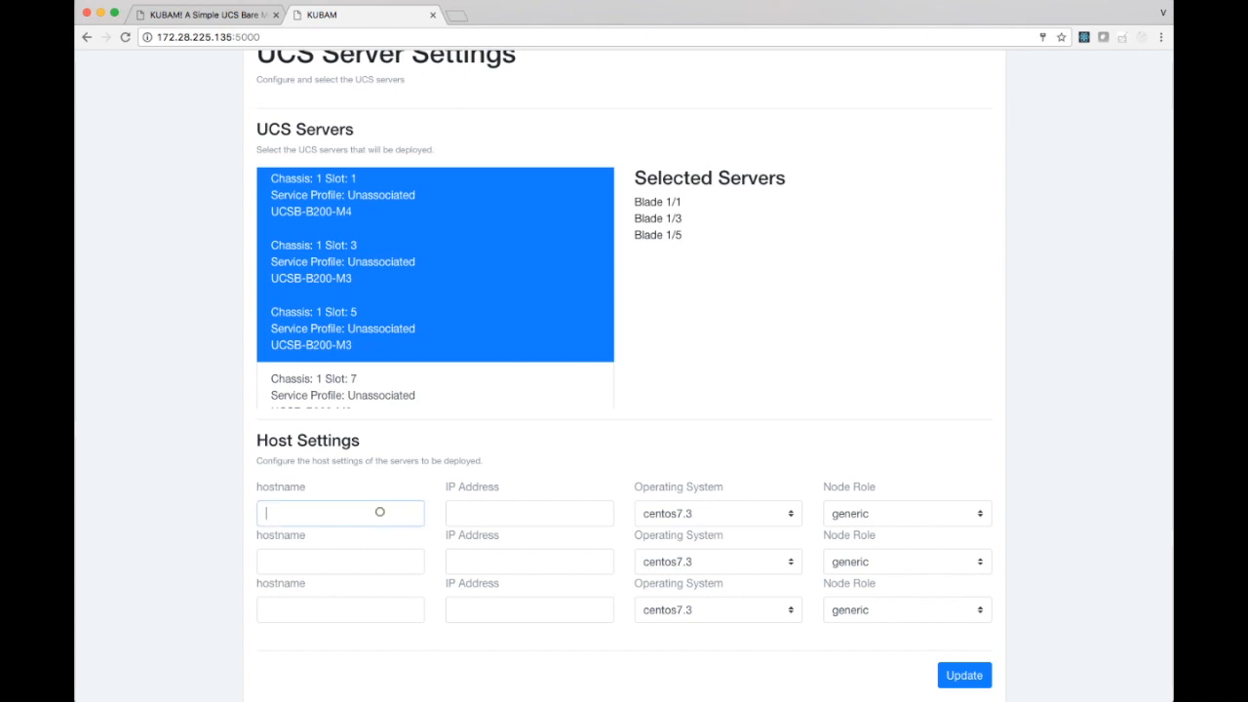
type("kubam01")
key("Tab")
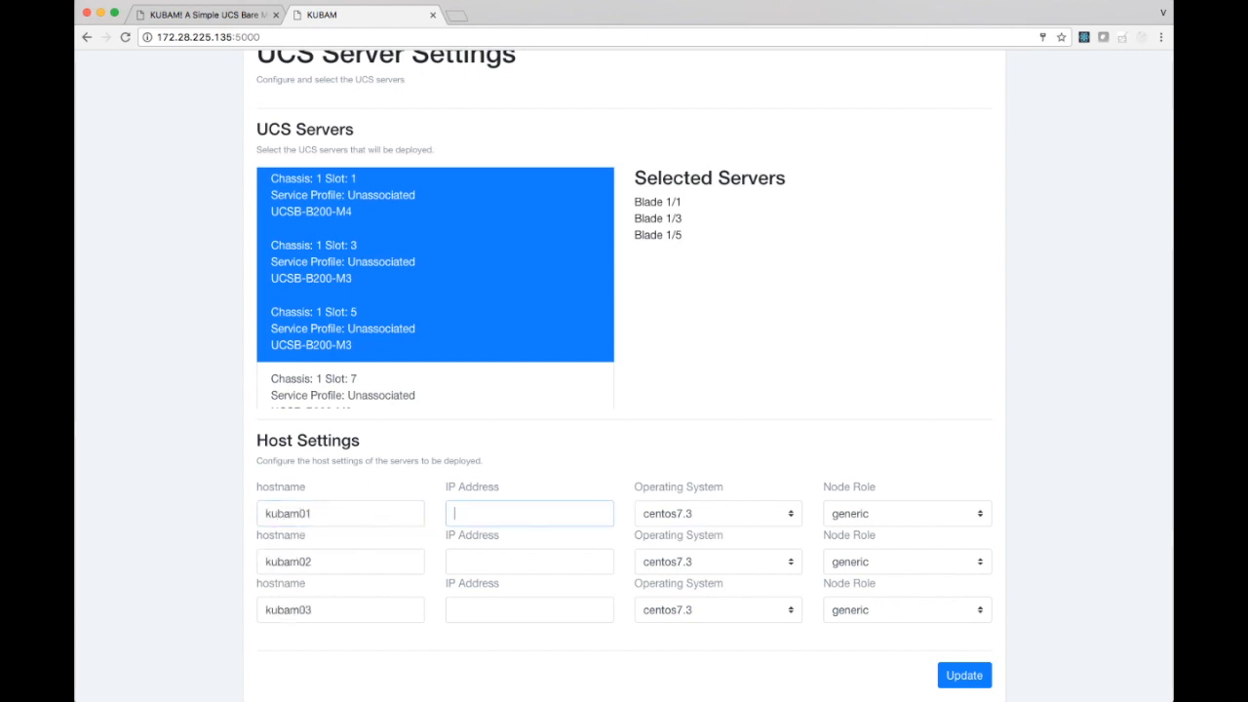
Set the IP address of host kubam01 to 172.28.225.130 in the host settings.
type("172")
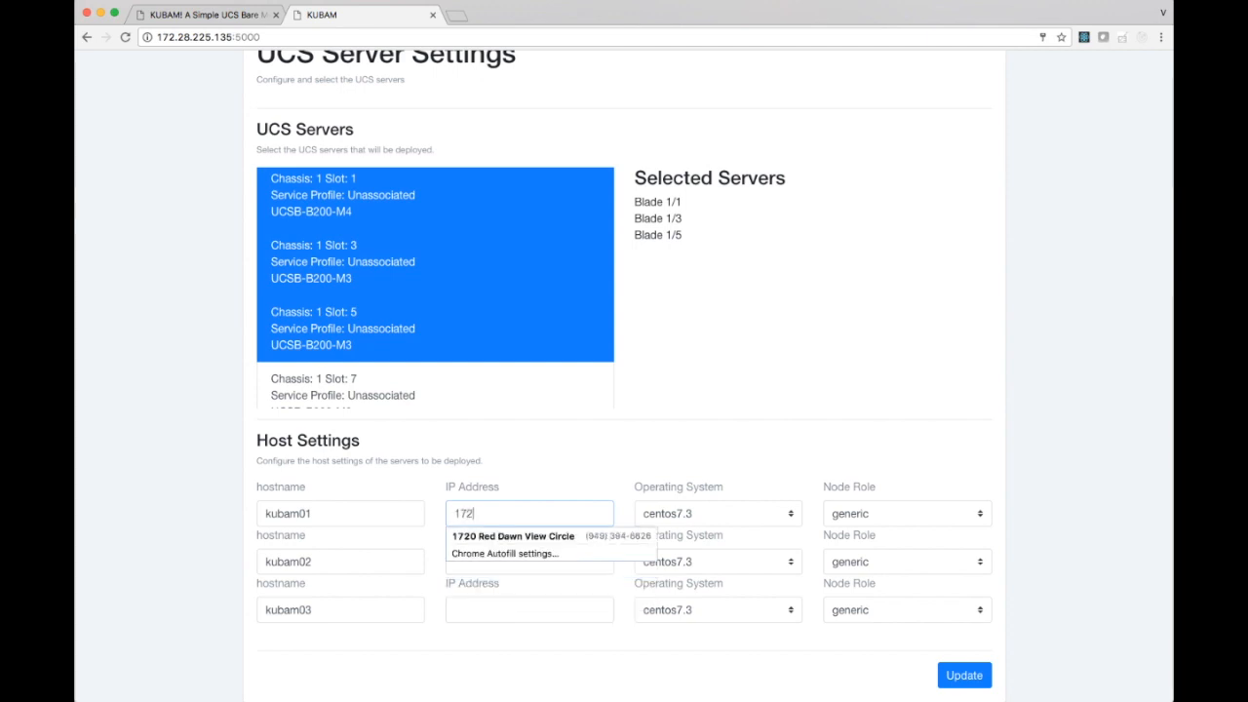
type(".28.225.130")
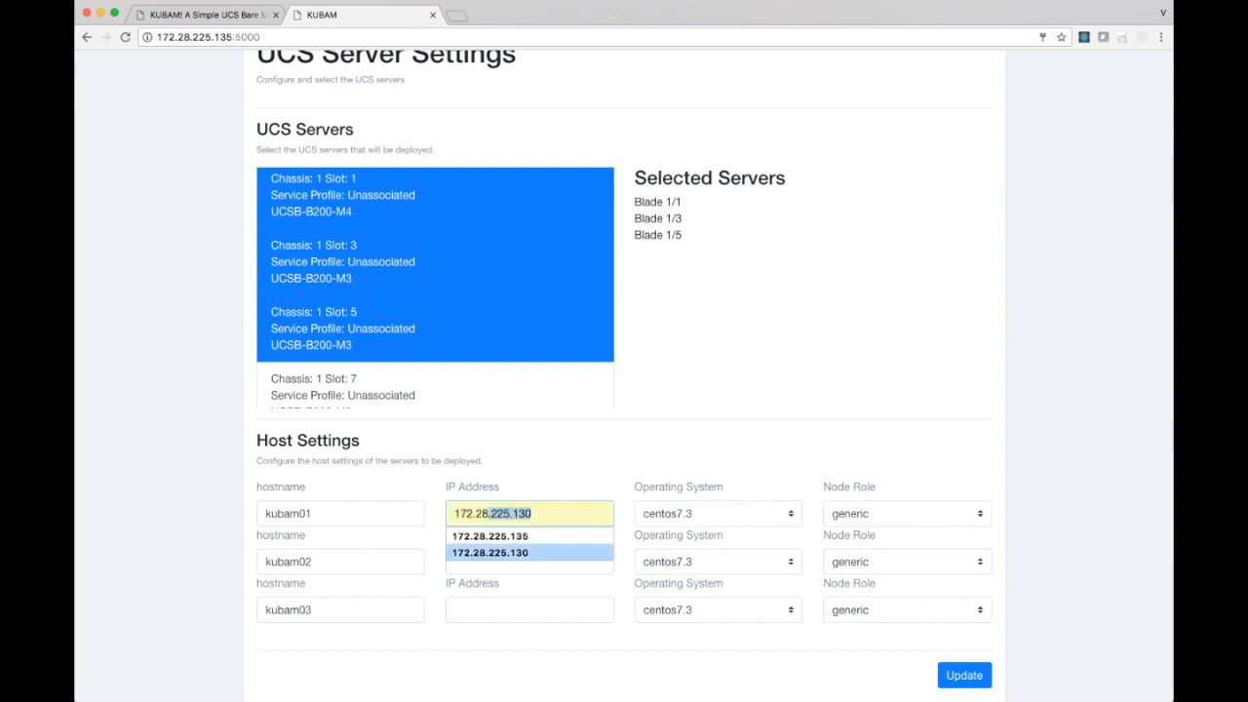
left_click(466, 553)
key("Tab")
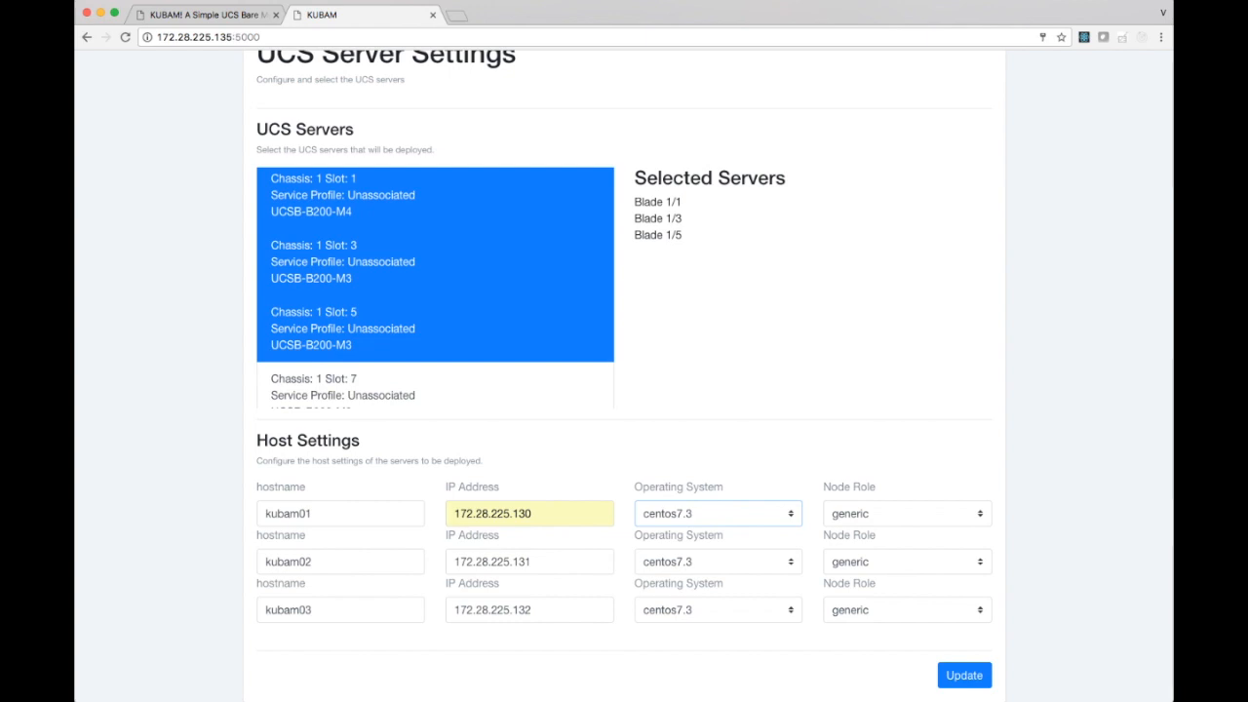
Assign the k8s master role to kubam01 and the k8s node role to kubam02 and kubam03, and save the server settings.
left_click(866, 512)
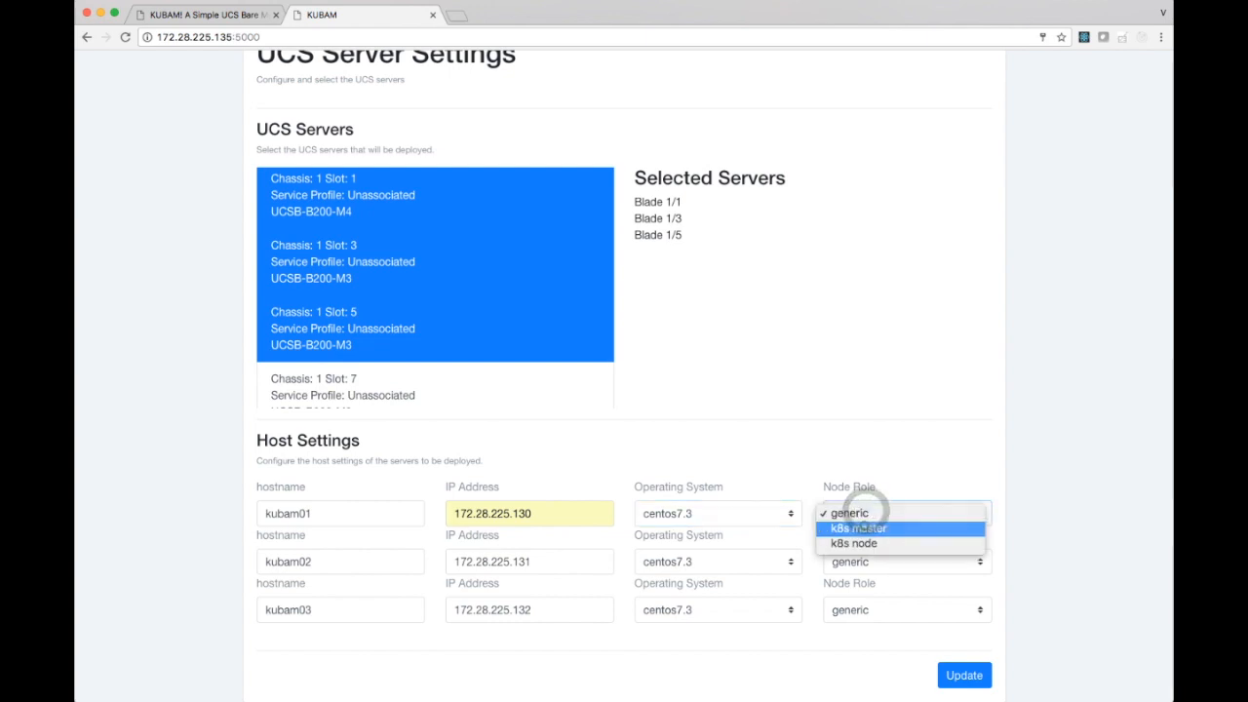
left_click(863, 527)
left_click(877, 561)
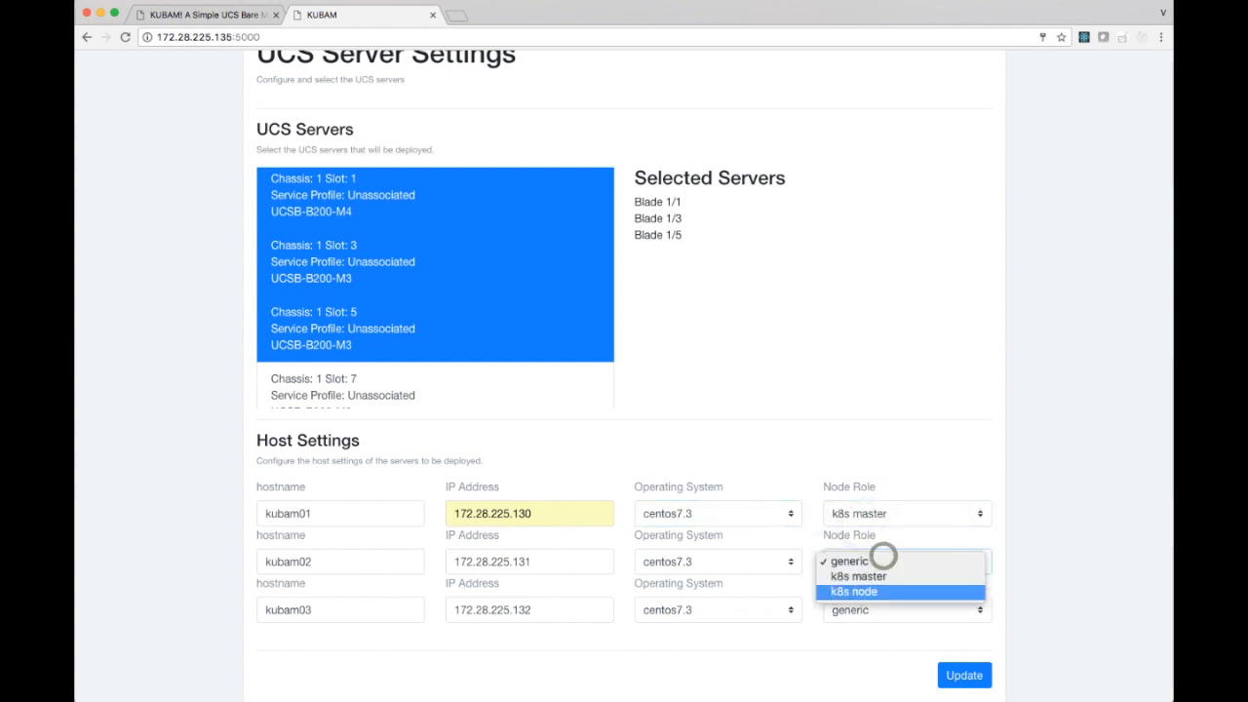
left_click(858, 591)
left_click(881, 609)
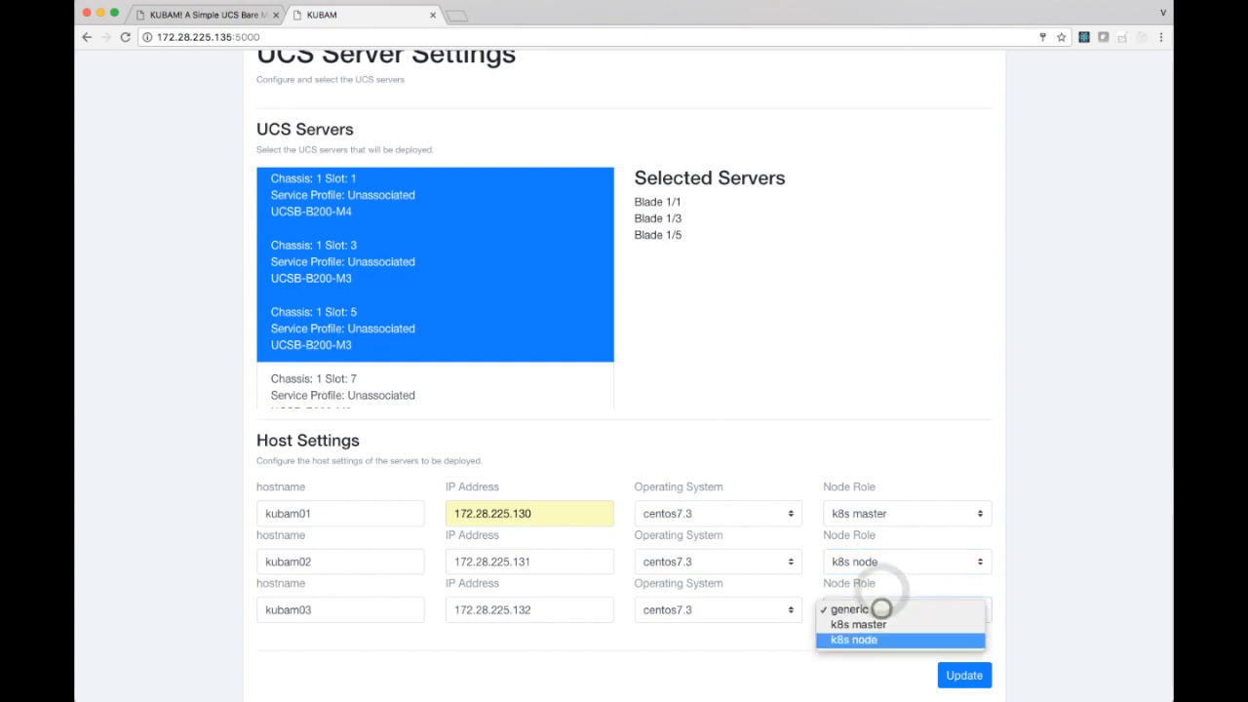
left_click(854, 639)
left_click(964, 674)
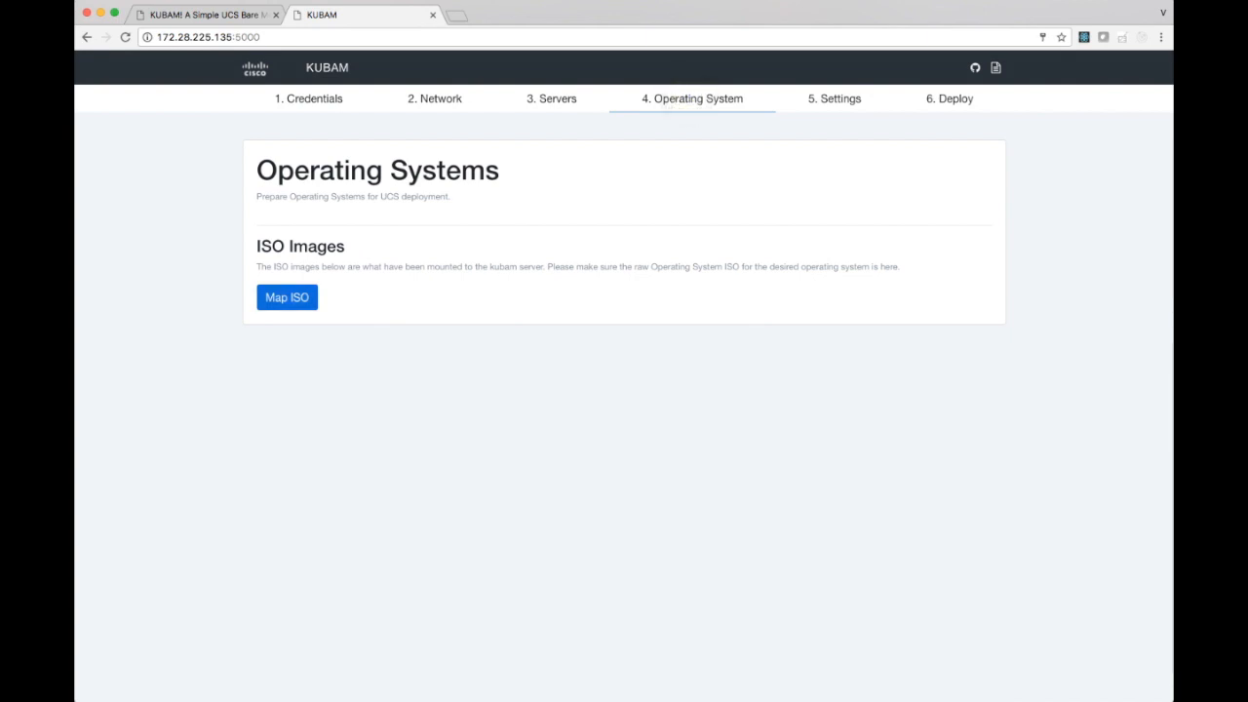
Map the CentOS-7-x86_64-Minimal-1611.iso image to the CentOS 7.3 operating system.
left_click(287, 298)
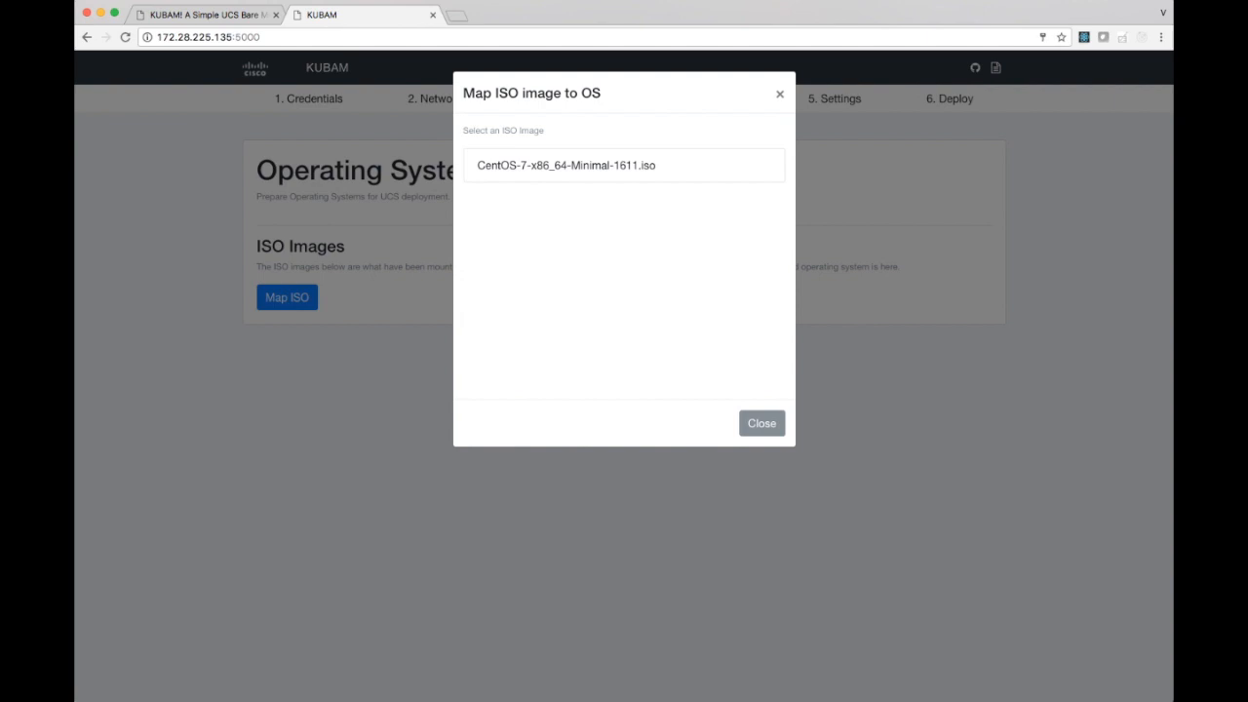
left_click(541, 165)
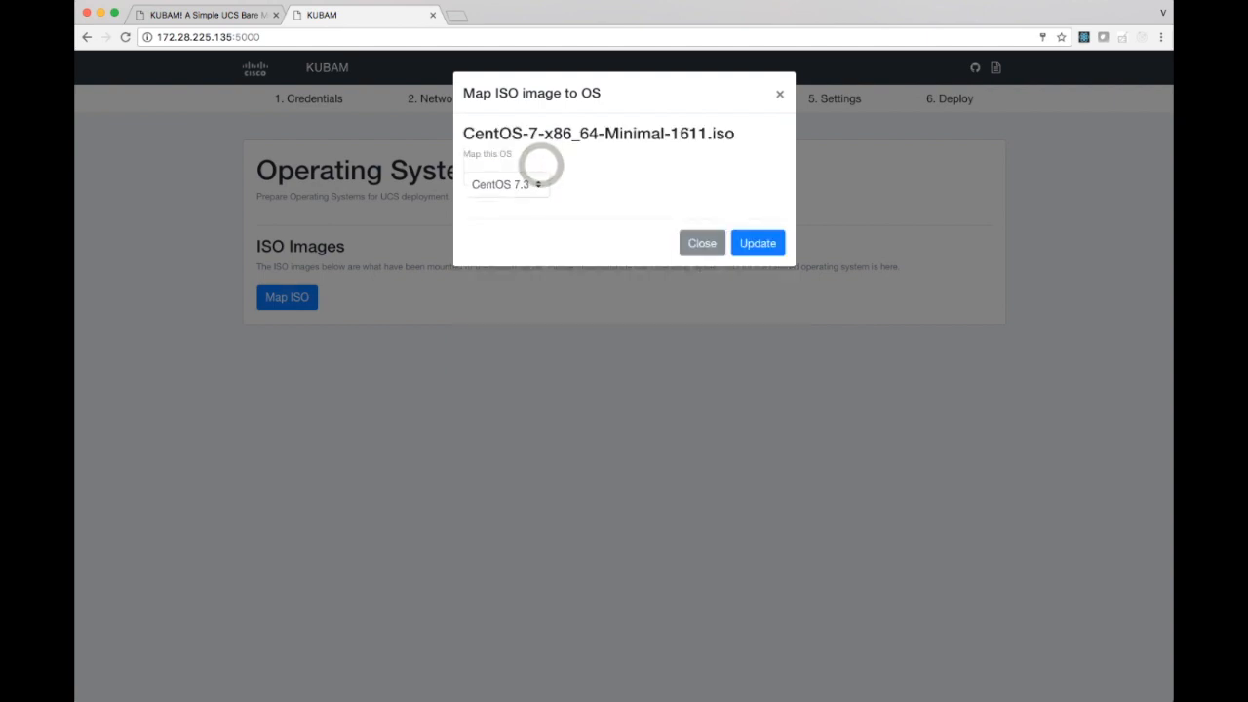
left_click(758, 243)
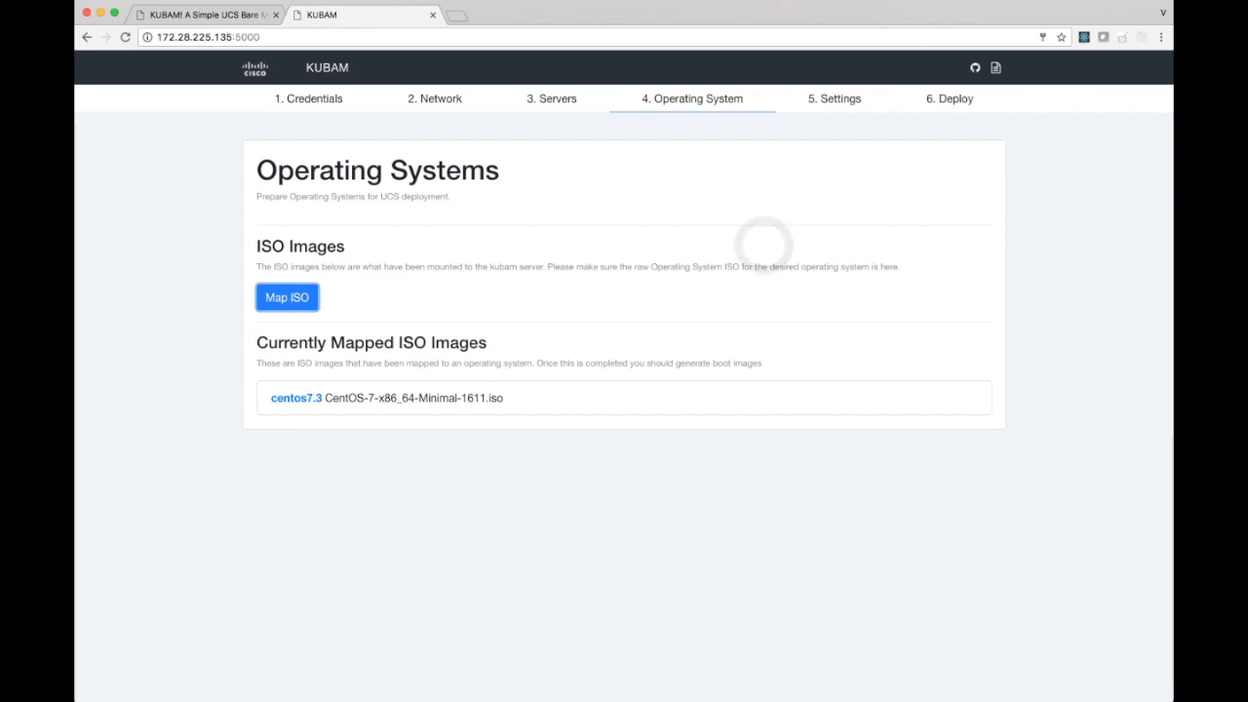
Open the final deployment settings and set the KUBAM IP address to 172.28.225.135.
left_click(836, 98)
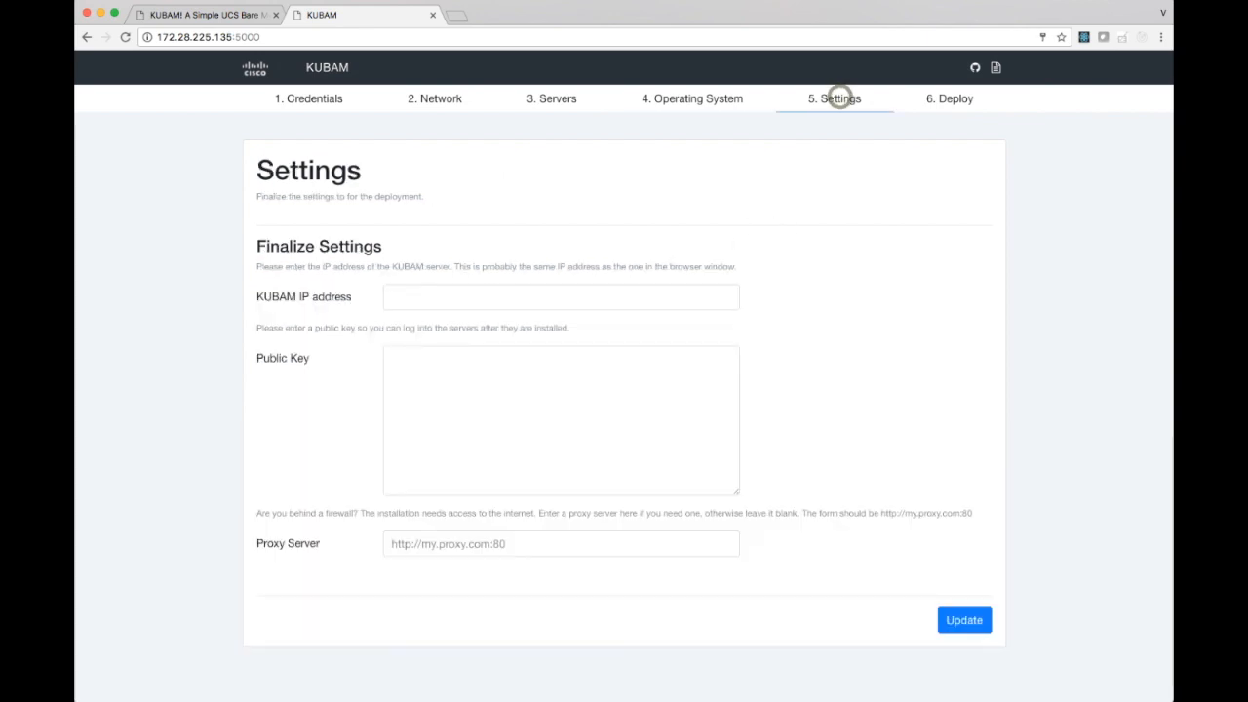
left_click(501, 301)
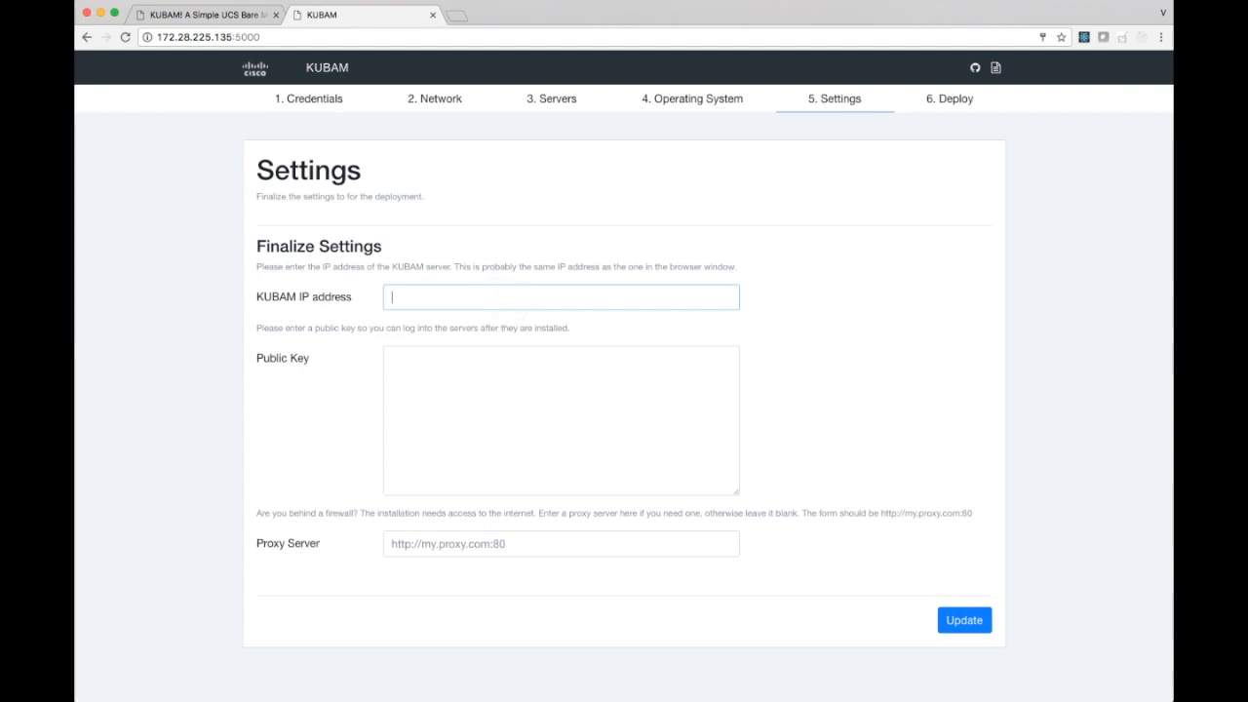
type("172")
key("Down")
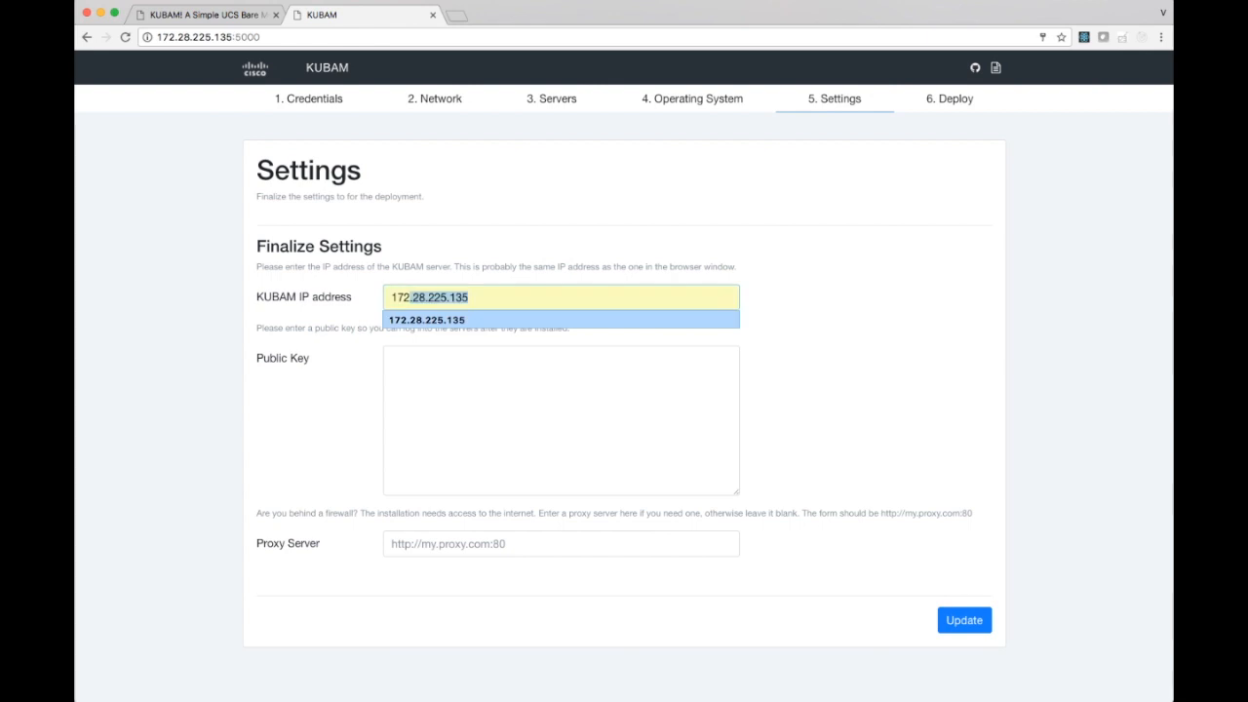
left_click(491, 319)
Paste the SSH public key for logging into the installed servers into the deployment settings.
left_click(486, 359)
key("super+Tab")
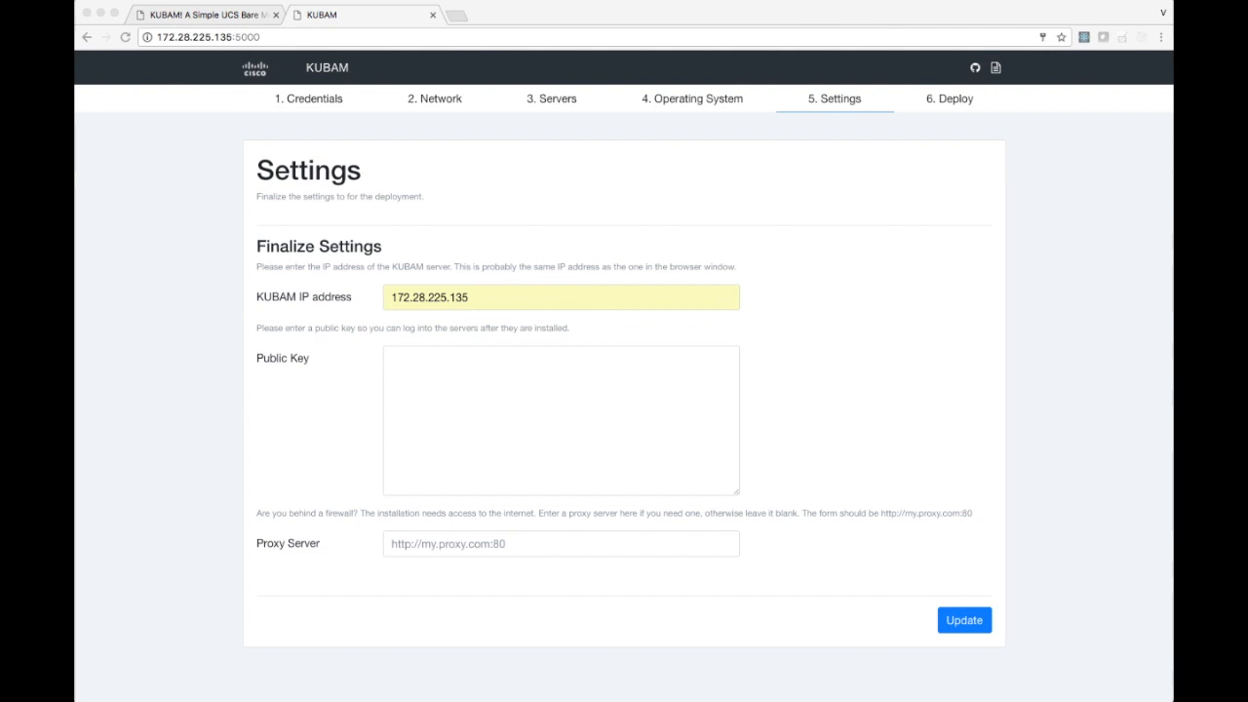
left_click(599, 390)
key("super+v")
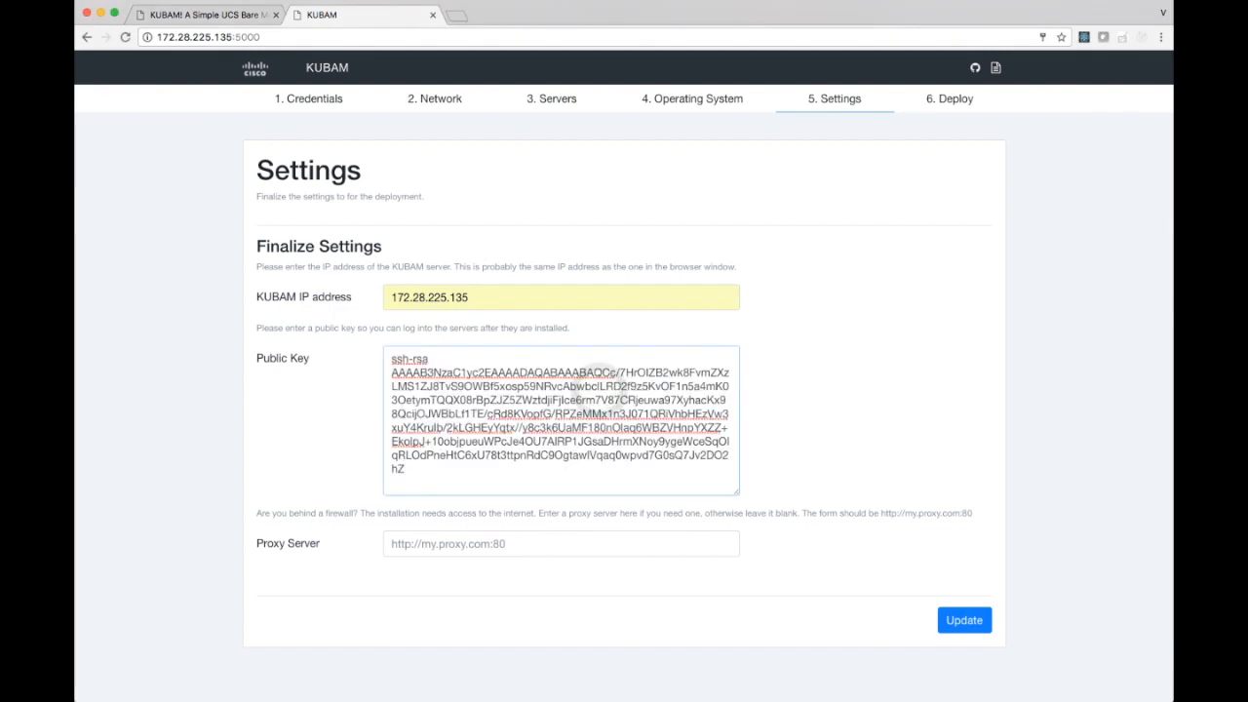
left_click(516, 539)
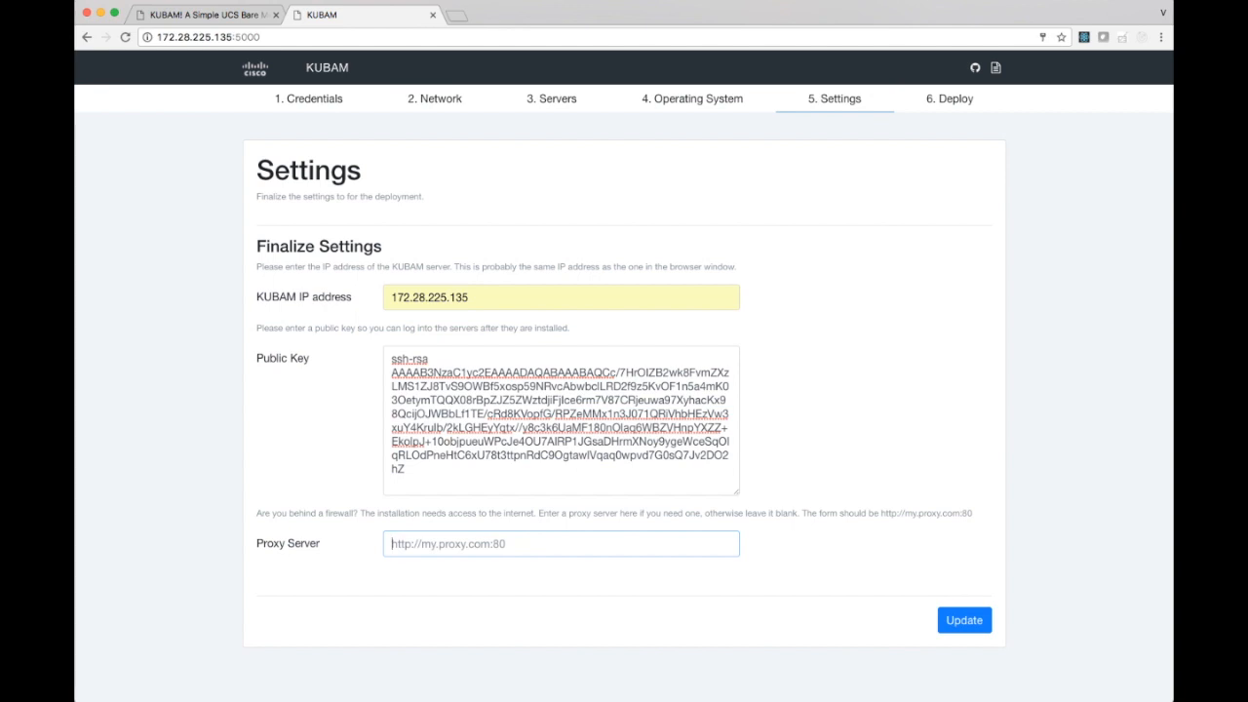
key("super+Tab")
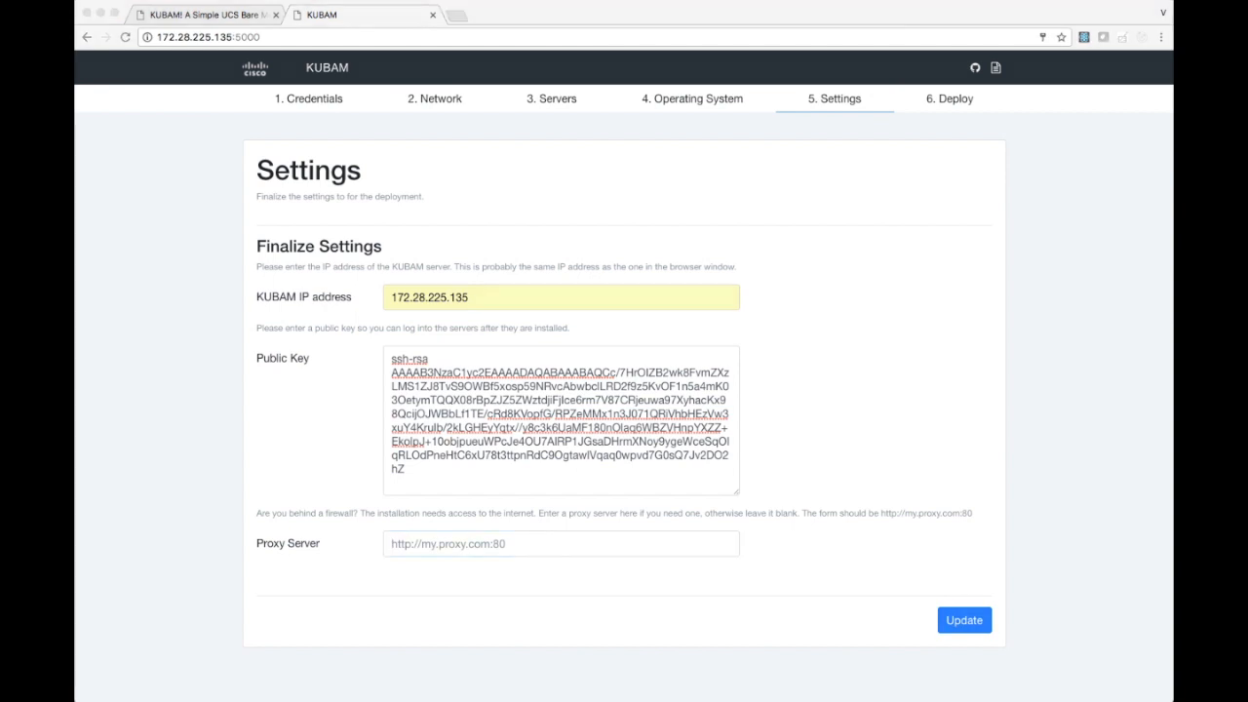
left_click(613, 537)
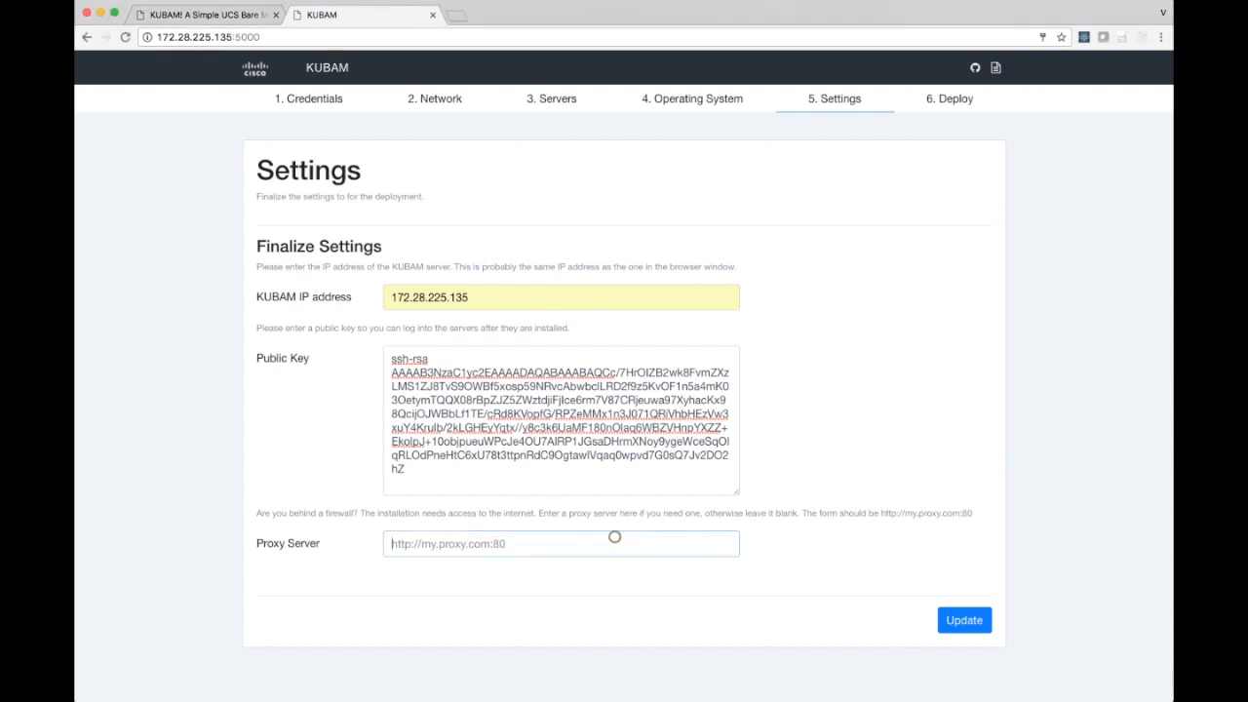
type("http://proxy.esl.cisco.com:80")
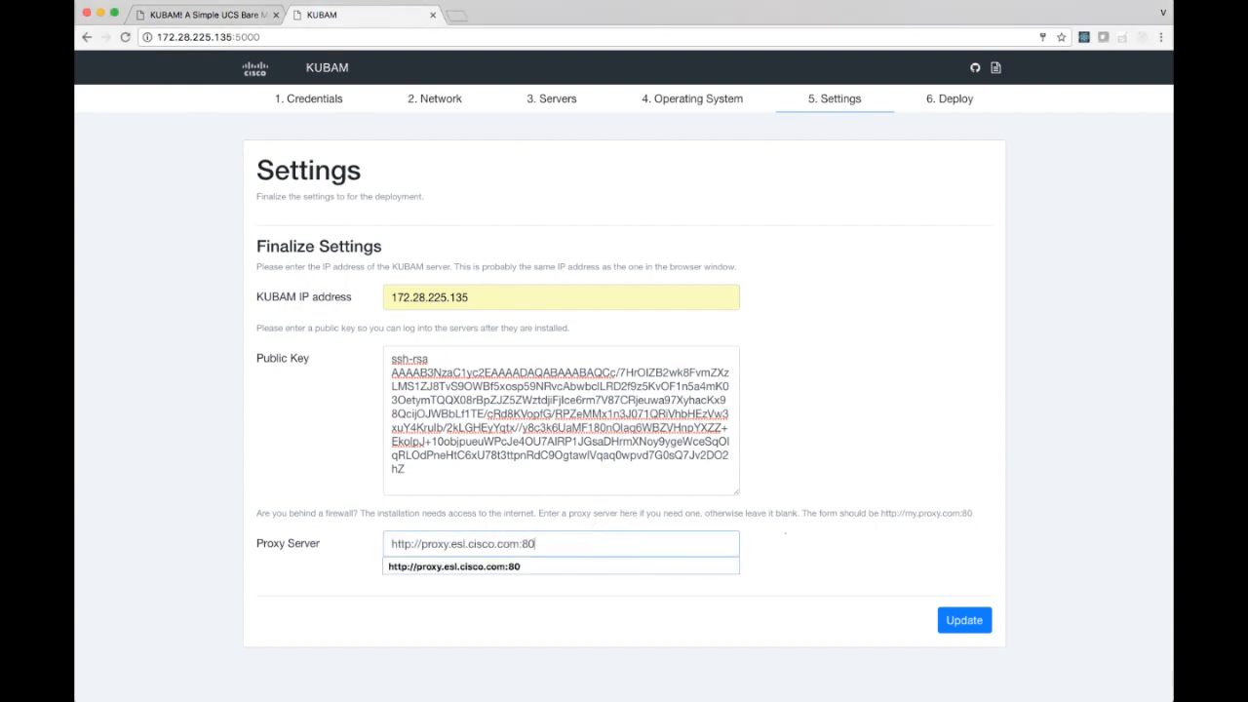
left_click(785, 533)
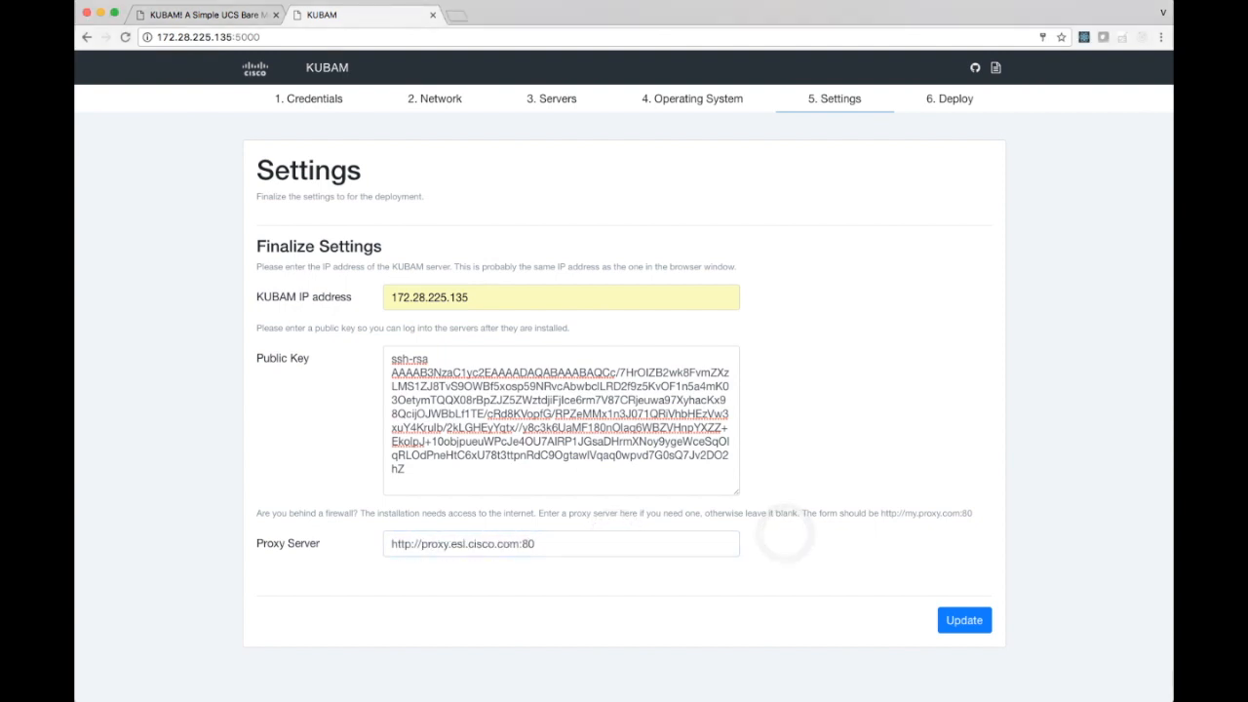
left_click(965, 621)
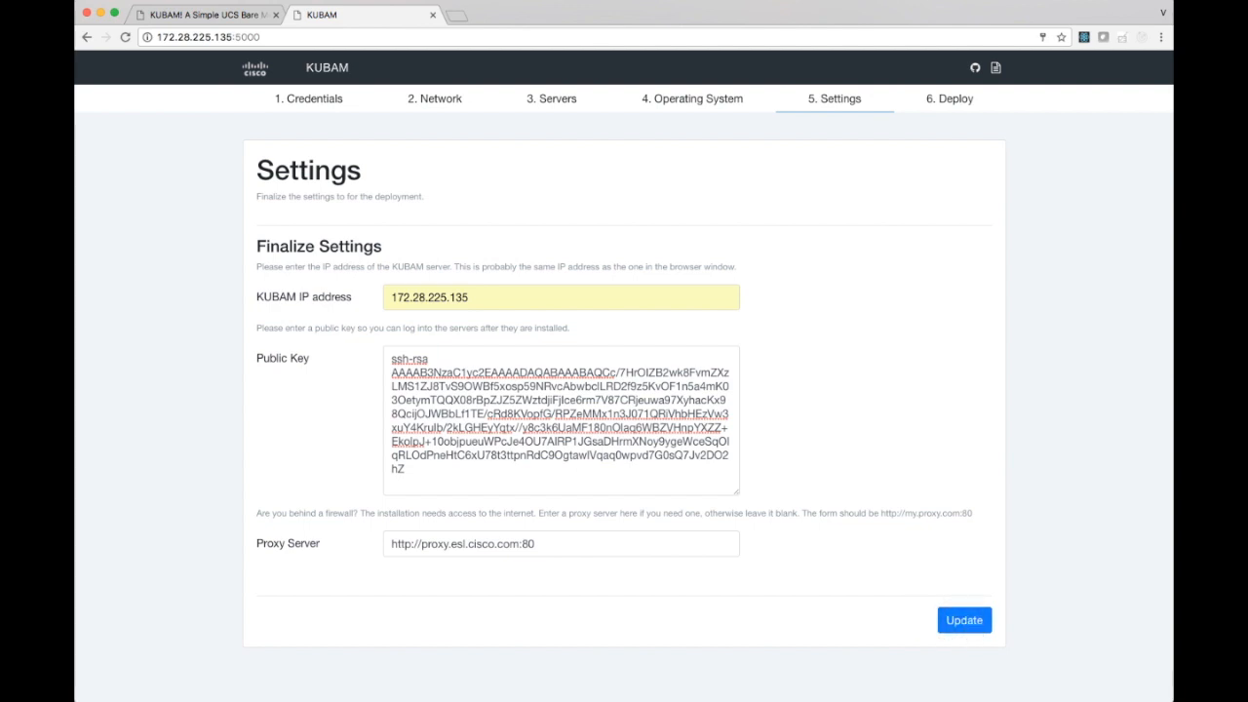
left_click(958, 616)
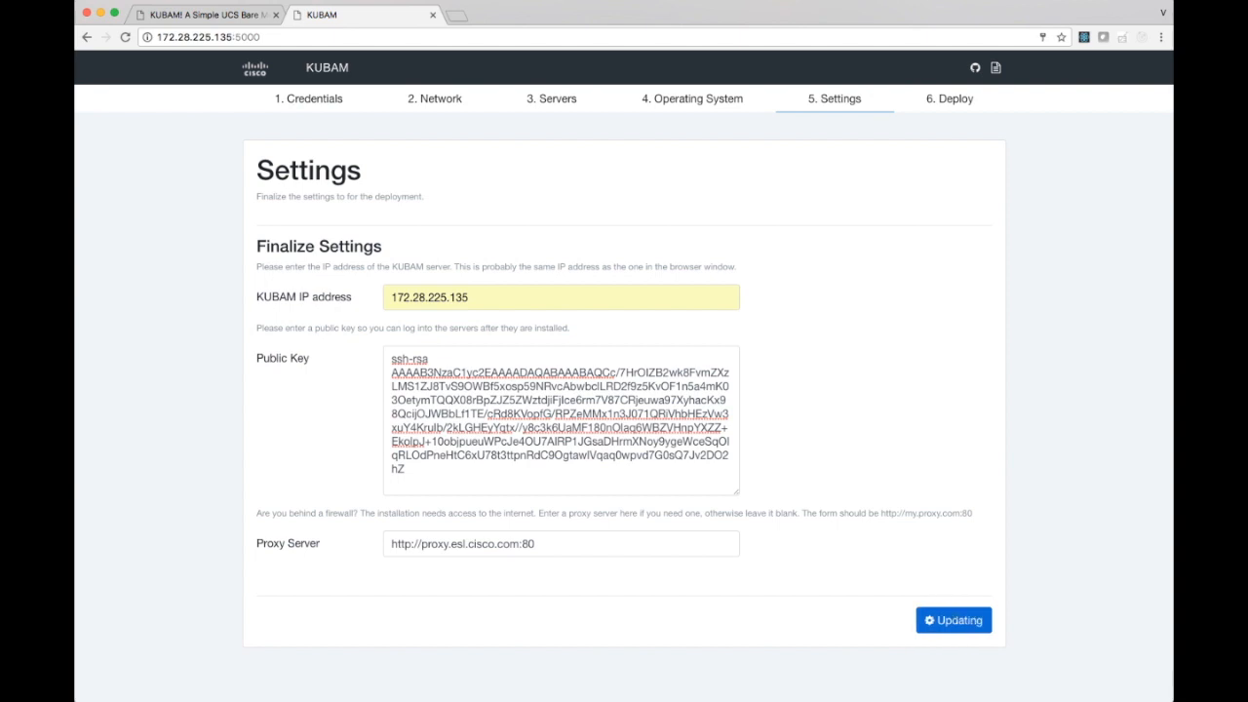
left_click(958, 616)
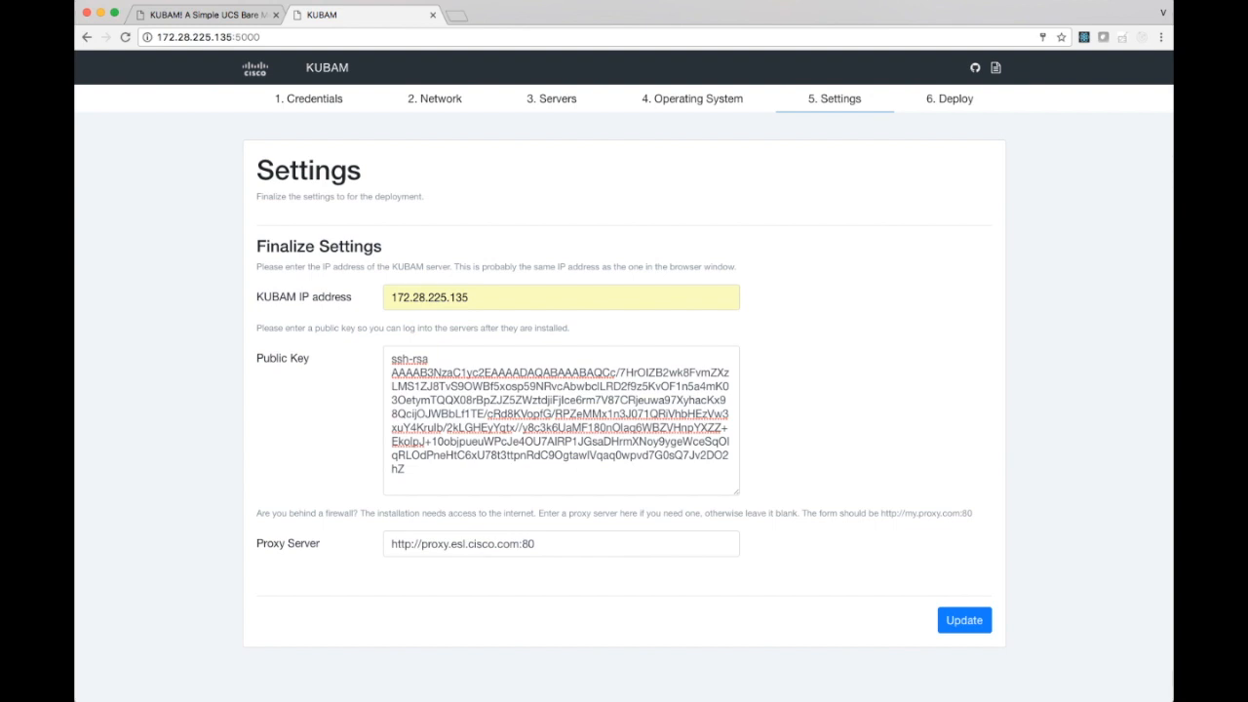
Make the boot images for deployment and open 172.28.225.135/kubam/ in a new browser tab to check the generated files.
left_click(949, 98)
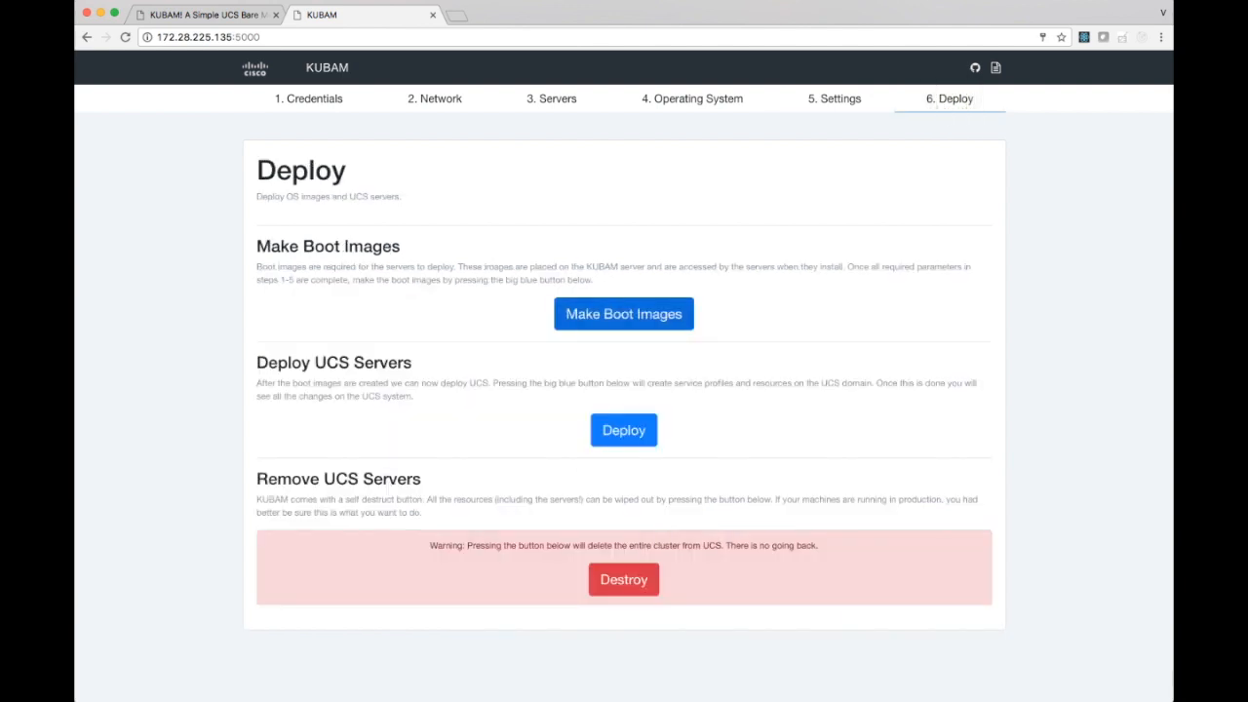
left_click(614, 312)
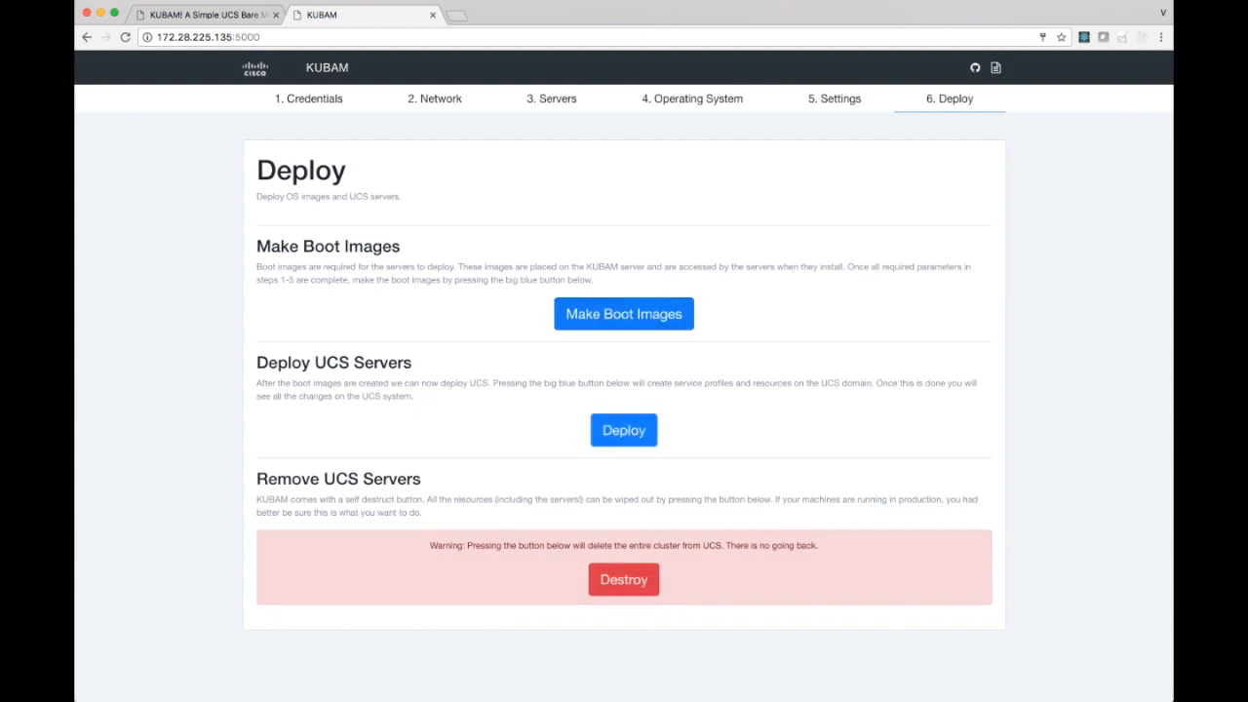
left_click(455, 16)
type("172.28.225.135")
key("Delete")
type("/kubam/")
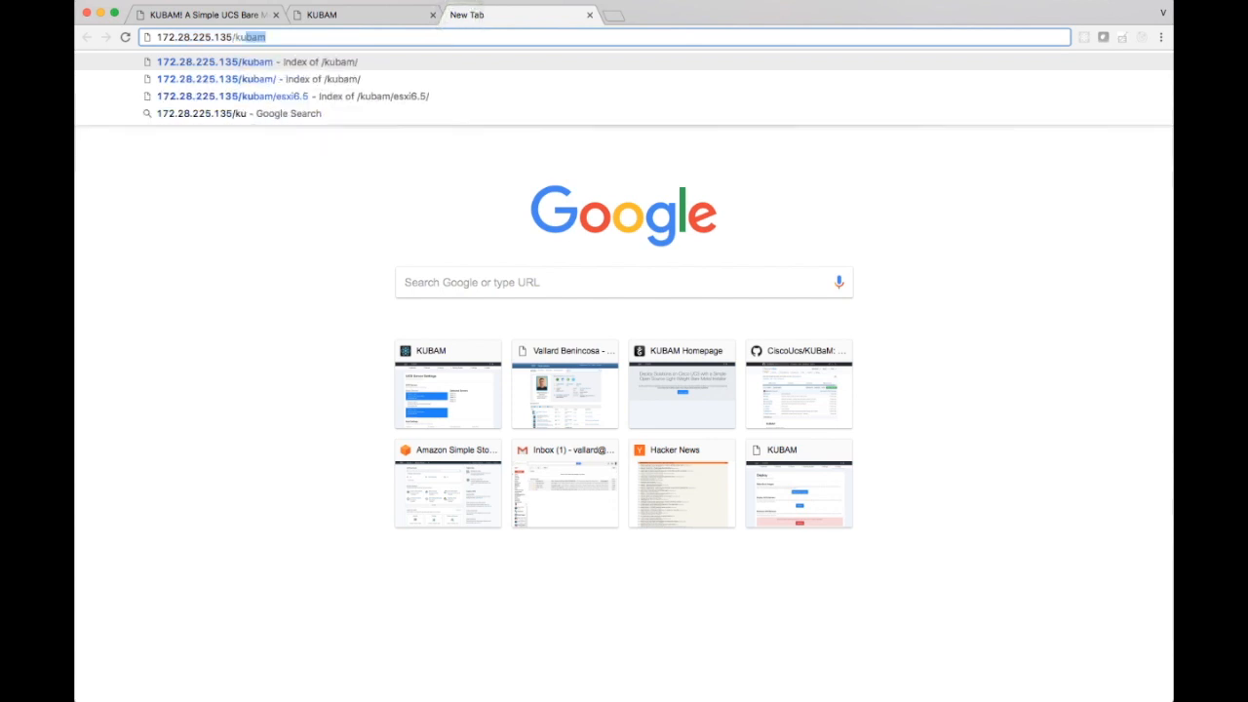
key("Return")
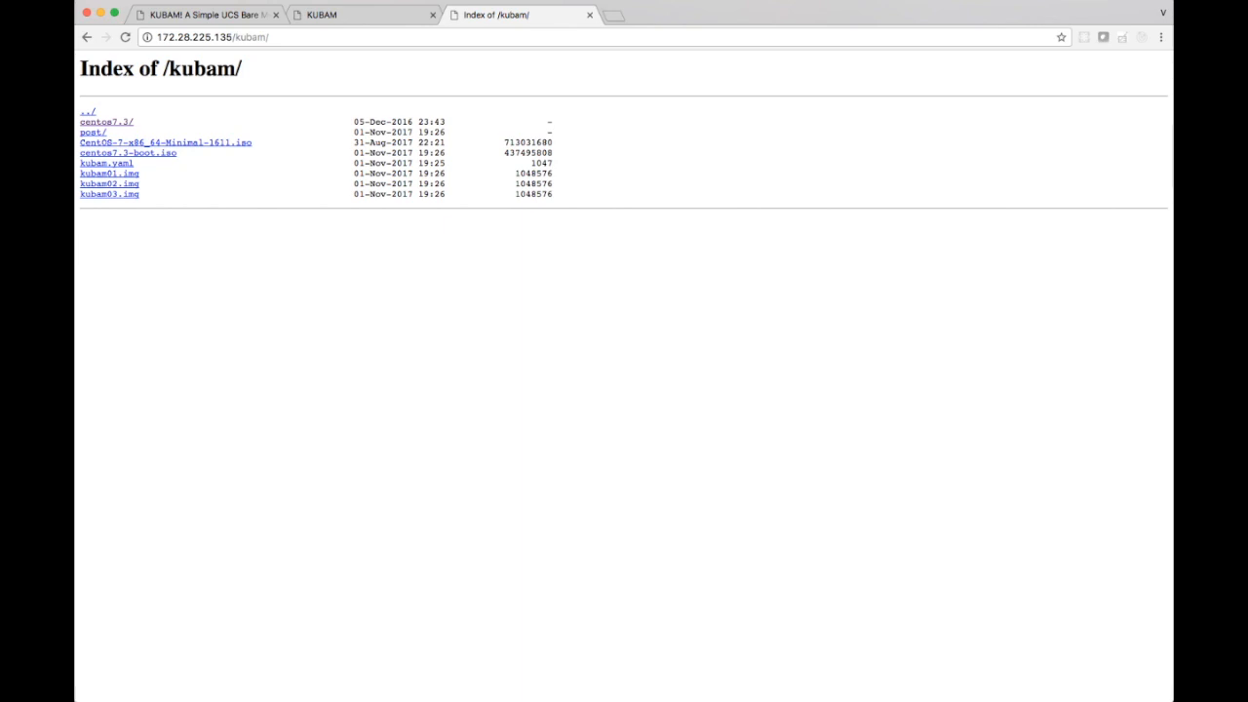
Return to the KUBAM deployment page and deploy the UCS servers.
left_click(358, 17)
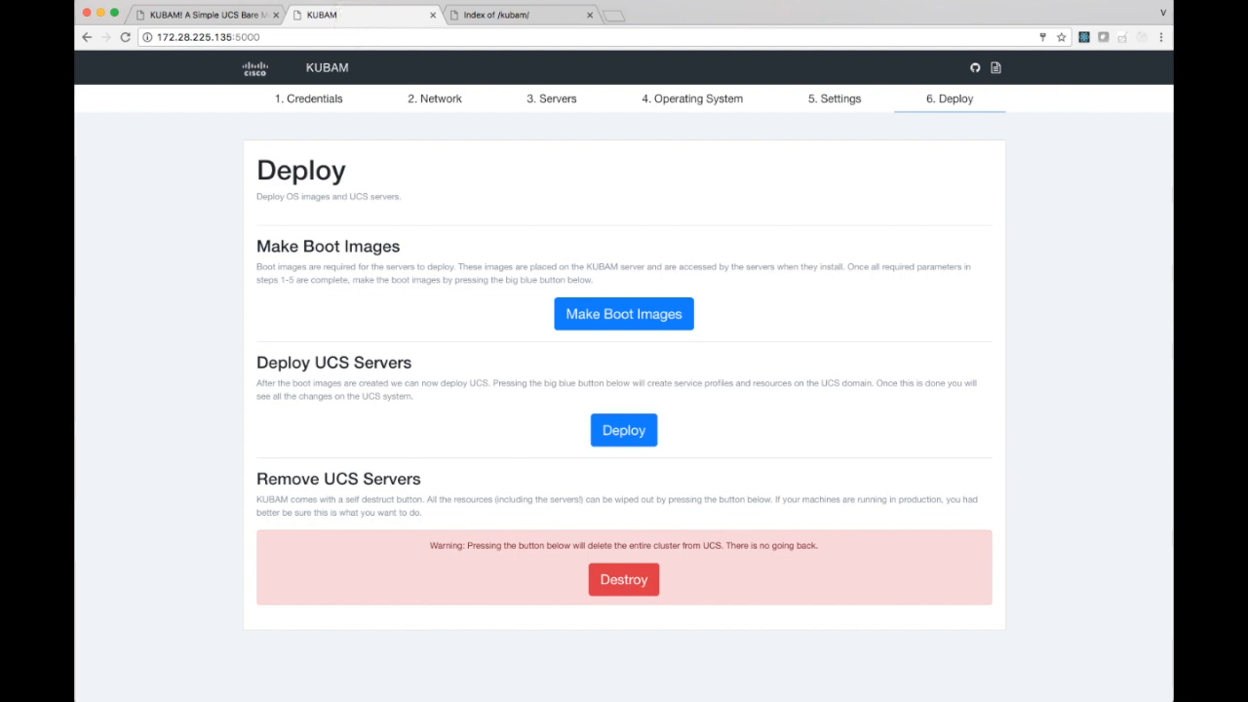
left_click(630, 430)
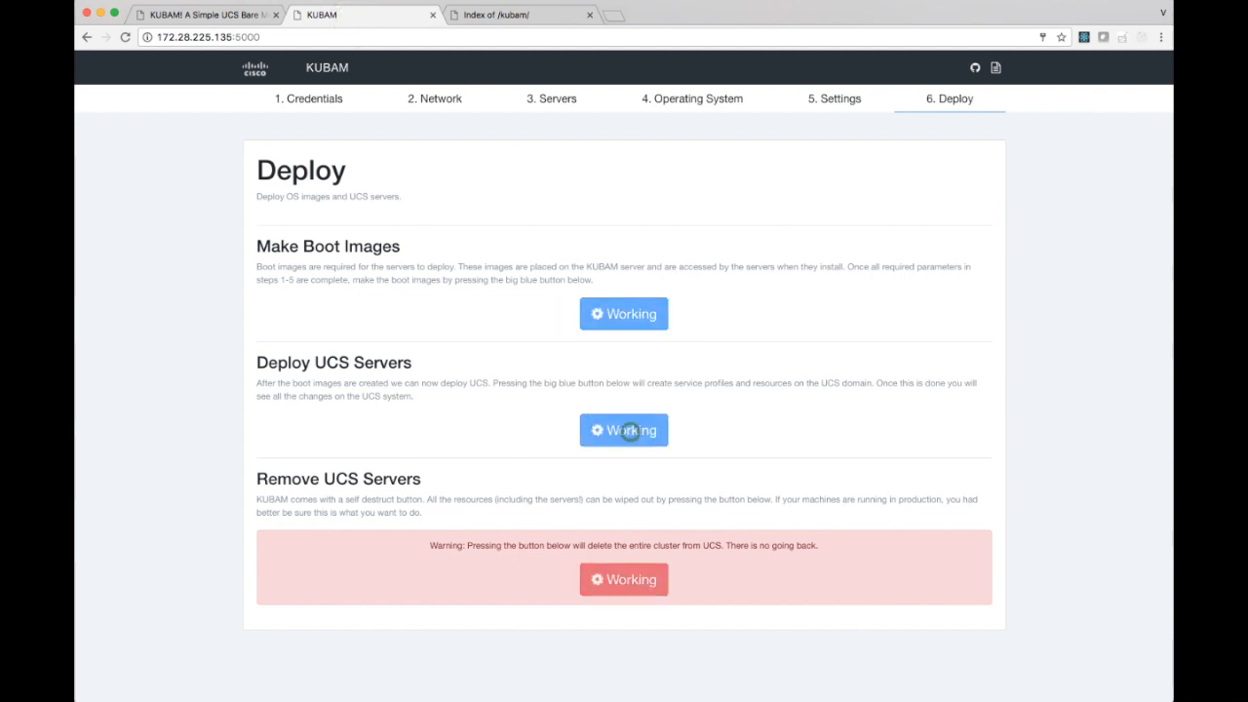
Switch to UCS Manager in the remote desktop and examine the status details of the kubam01 service profile.
key("super+Tab")
key("super+Tab")
key("super+Tab")
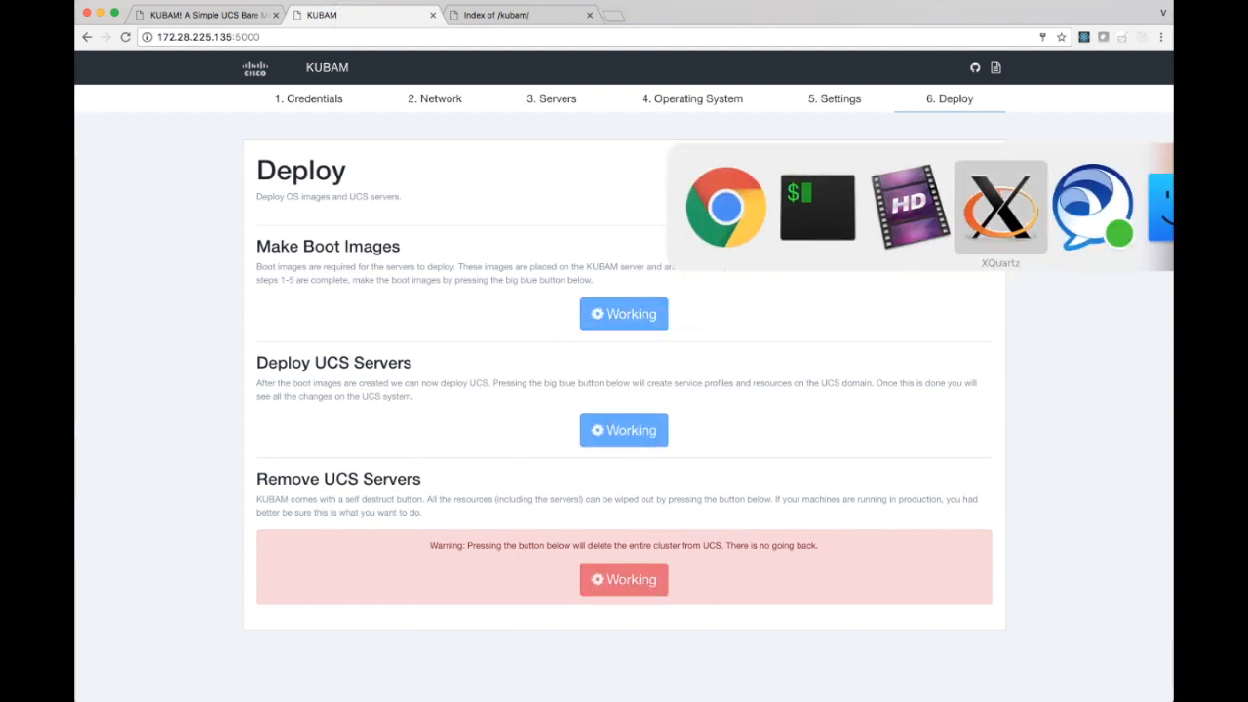
left_click(488, 401)
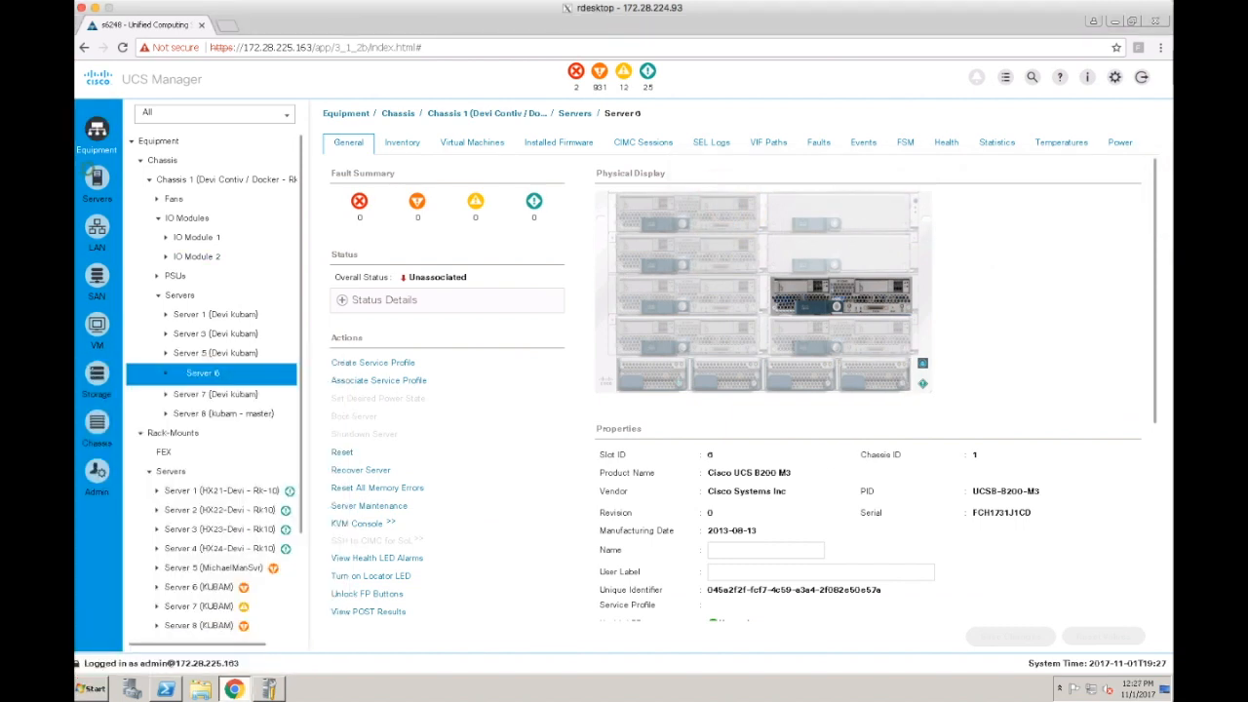
left_click(96, 177)
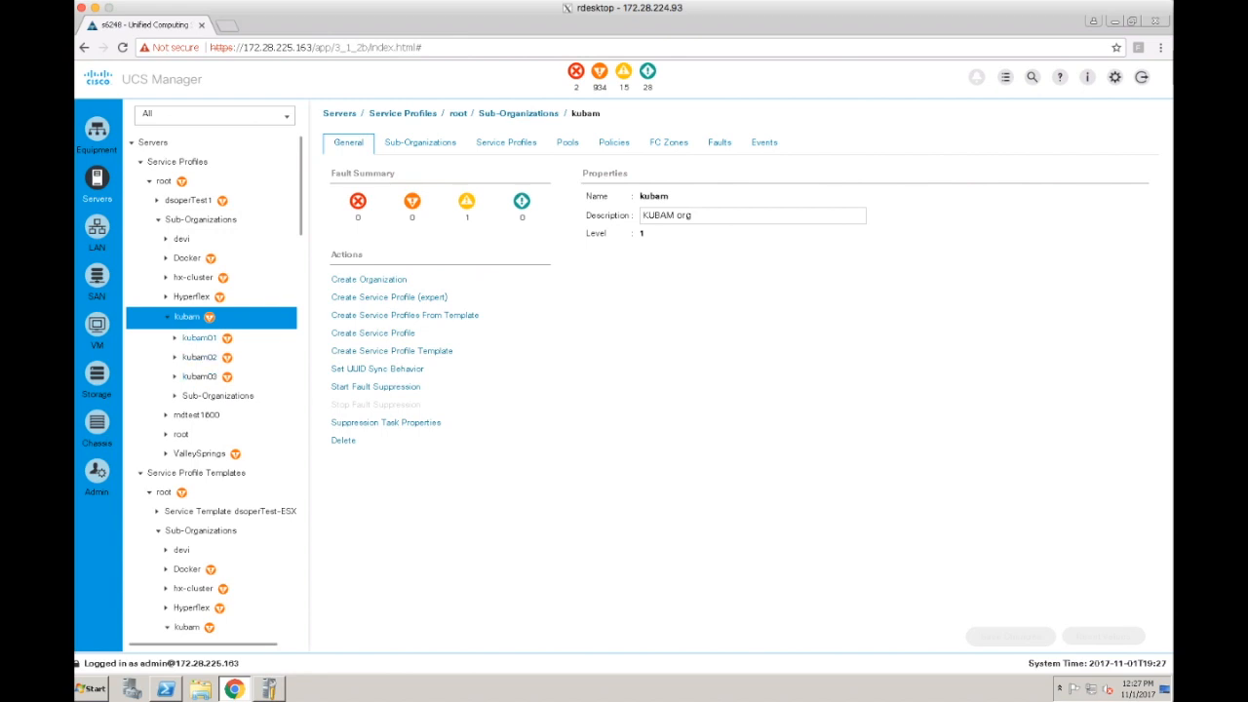
left_click(200, 338)
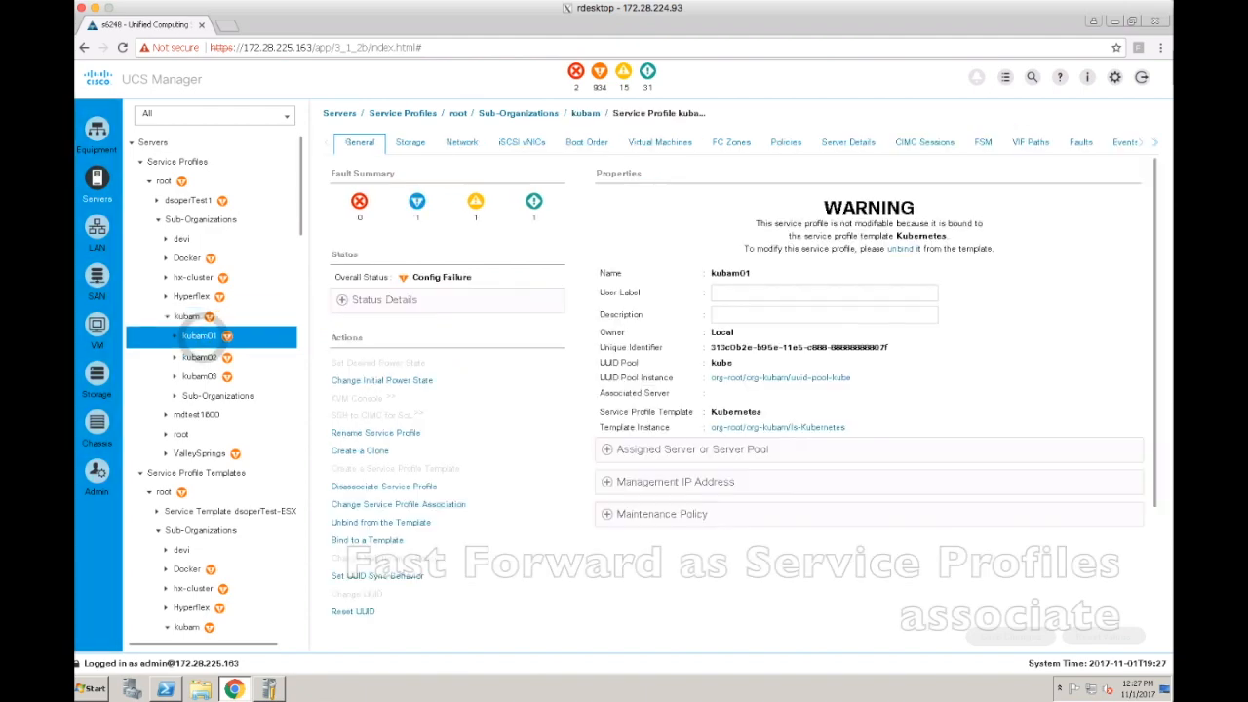
left_click(342, 301)
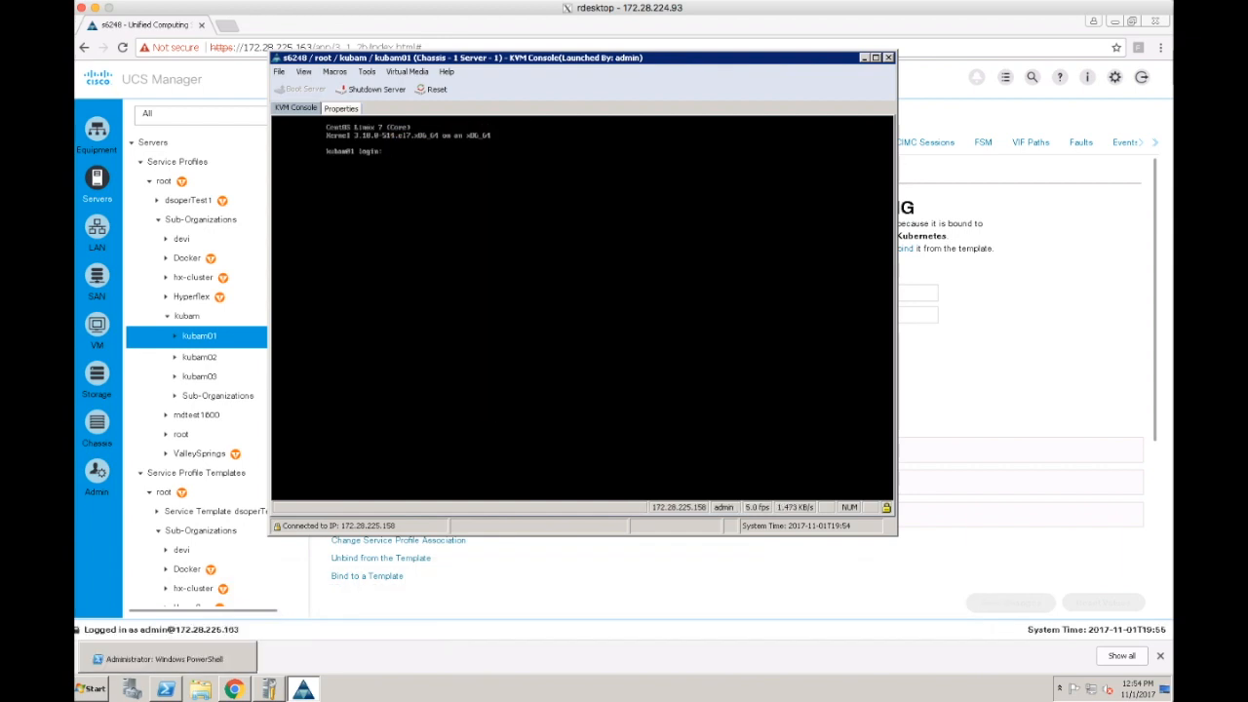
Switch to the terminal session on devi1 and try to connect to kube01 over SSH.
key("super+Tab")
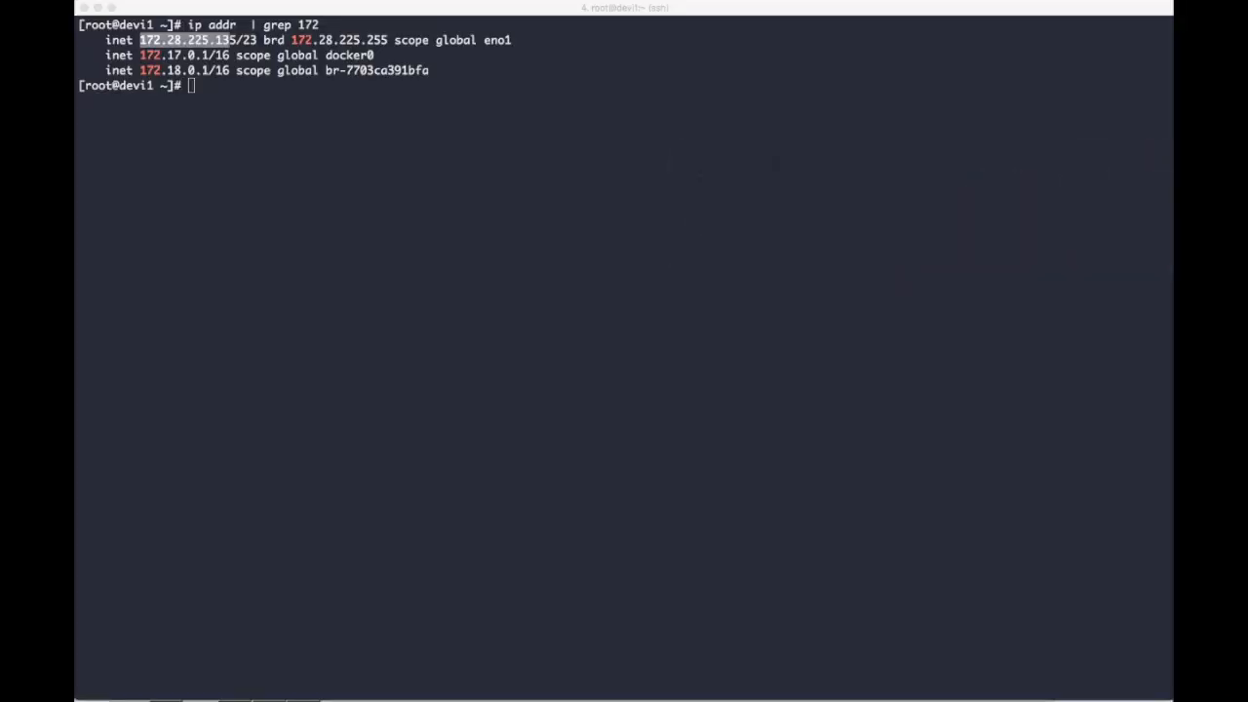
left_click(478, 299)
type("ssh kube01")
key("Return")
Open ~/.ssh/known_hosts in vi, delete the outdated host key lines from the start of the file, and save it.
type("vi ~/.ssh/")
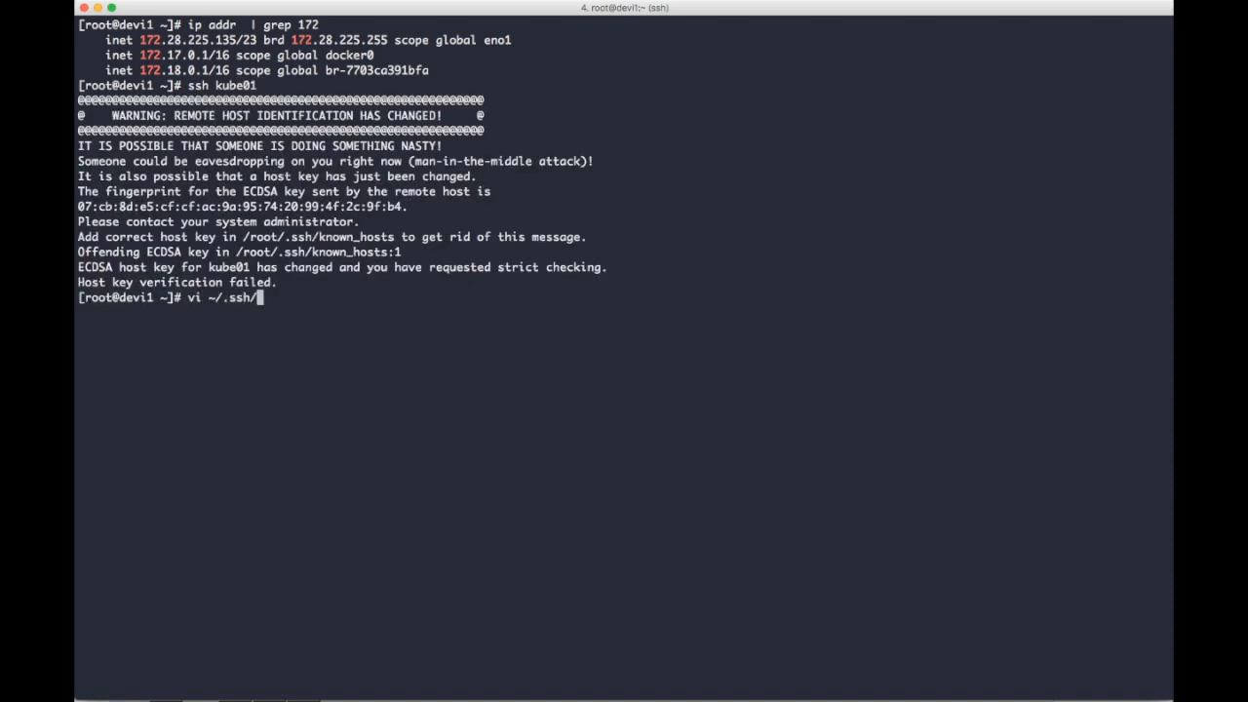
type("known_hosts")
key("Return")
key("d")
key("d")
key("d")
key("d")
key("d")
key("d")
type(":wq")
key("Return")
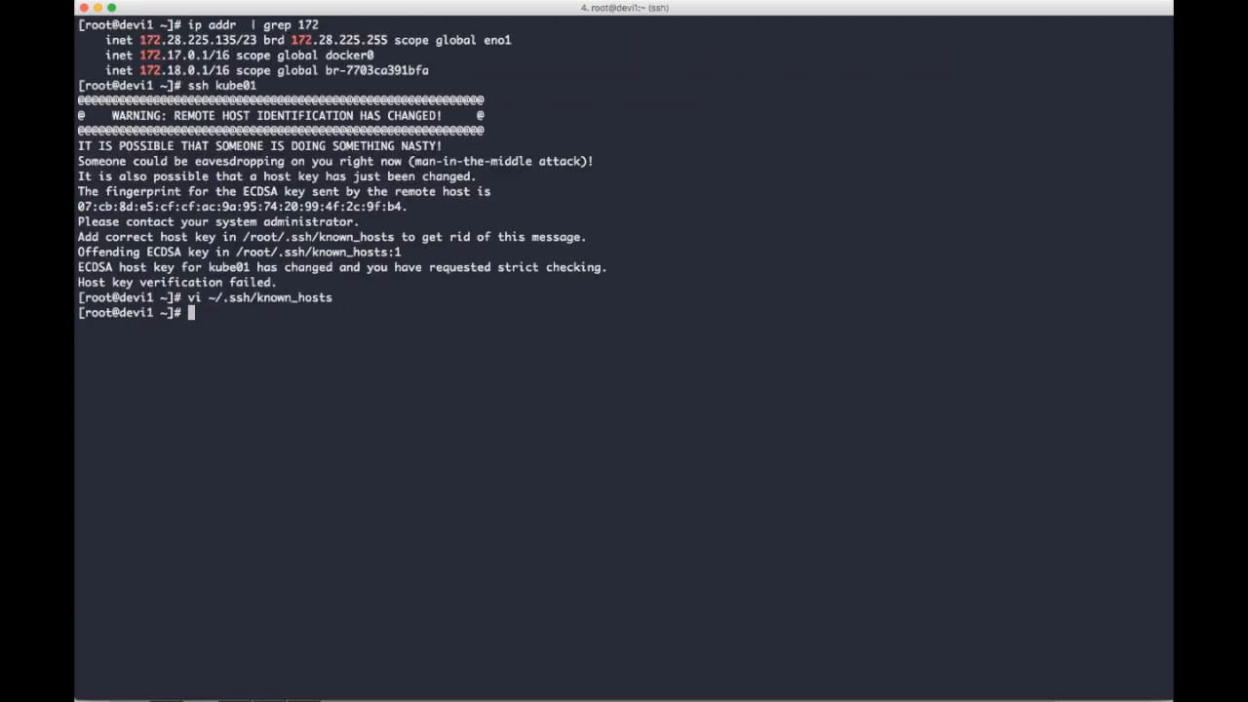
Clear the terminal and connect to kube01 over SSH, accepting its host key.
type("ls")
key("Return")
type("clear")
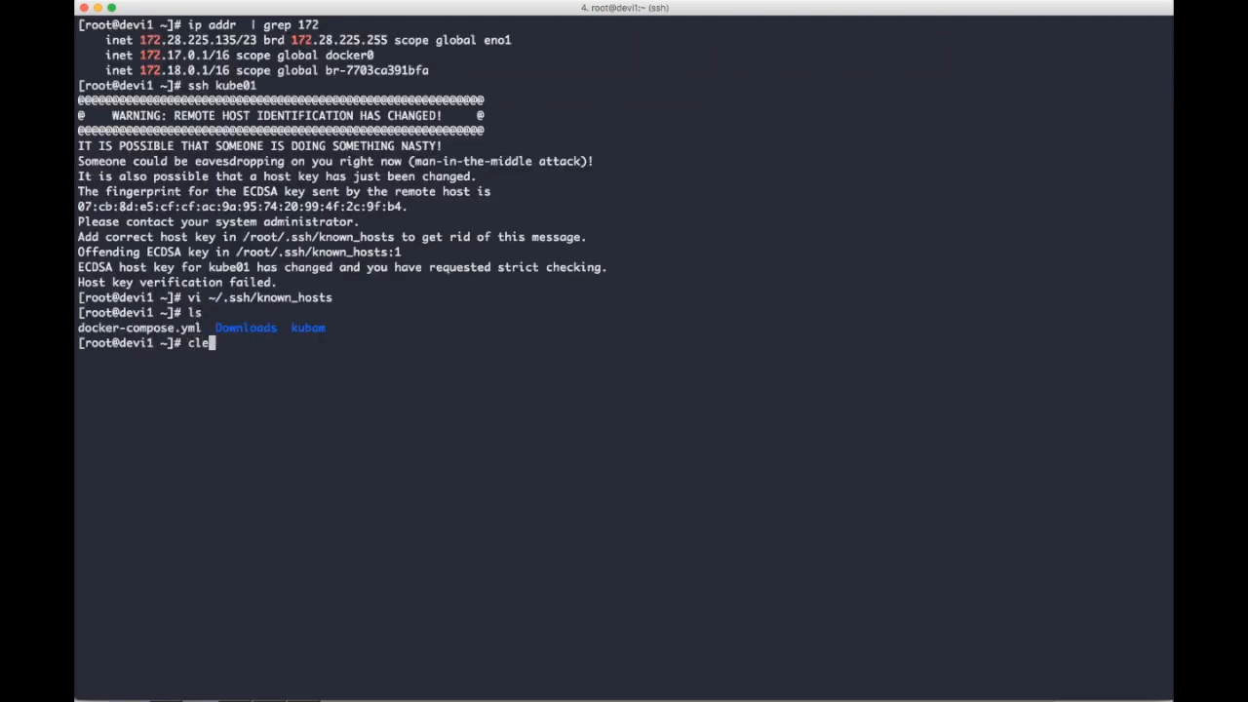
key("Return")
type("ssh kube01")
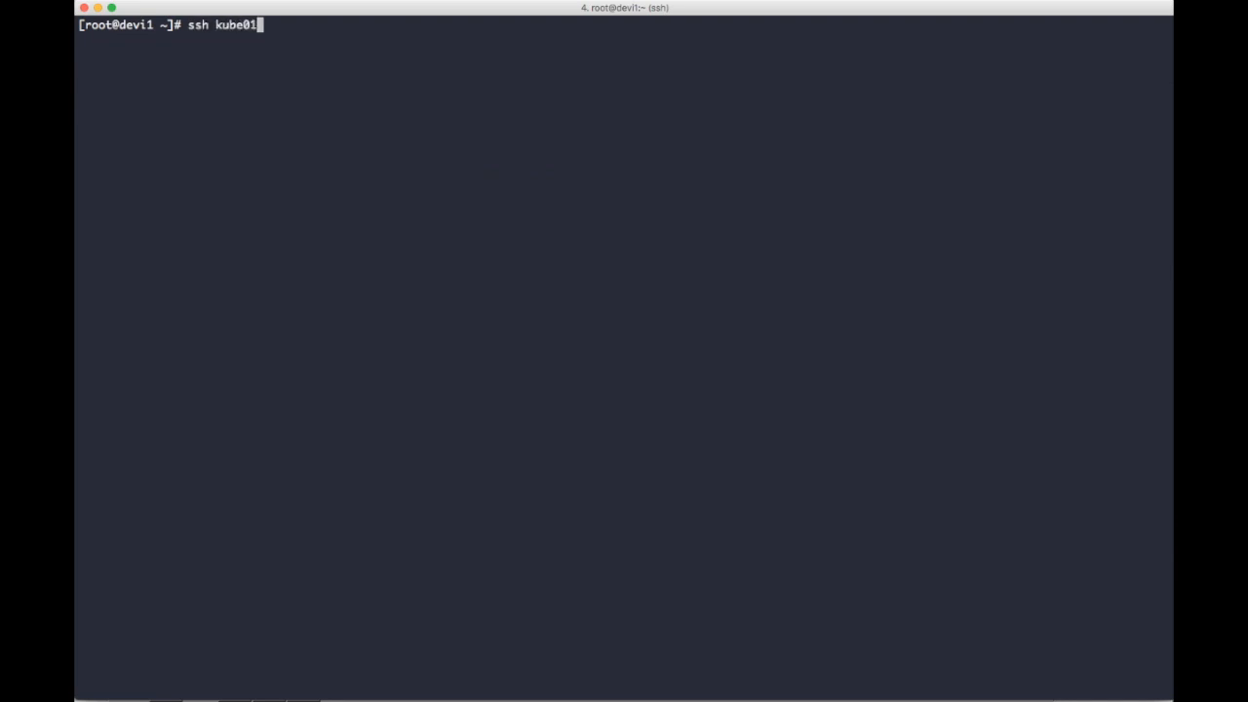
key("Return")
type("yes")
key("Return")
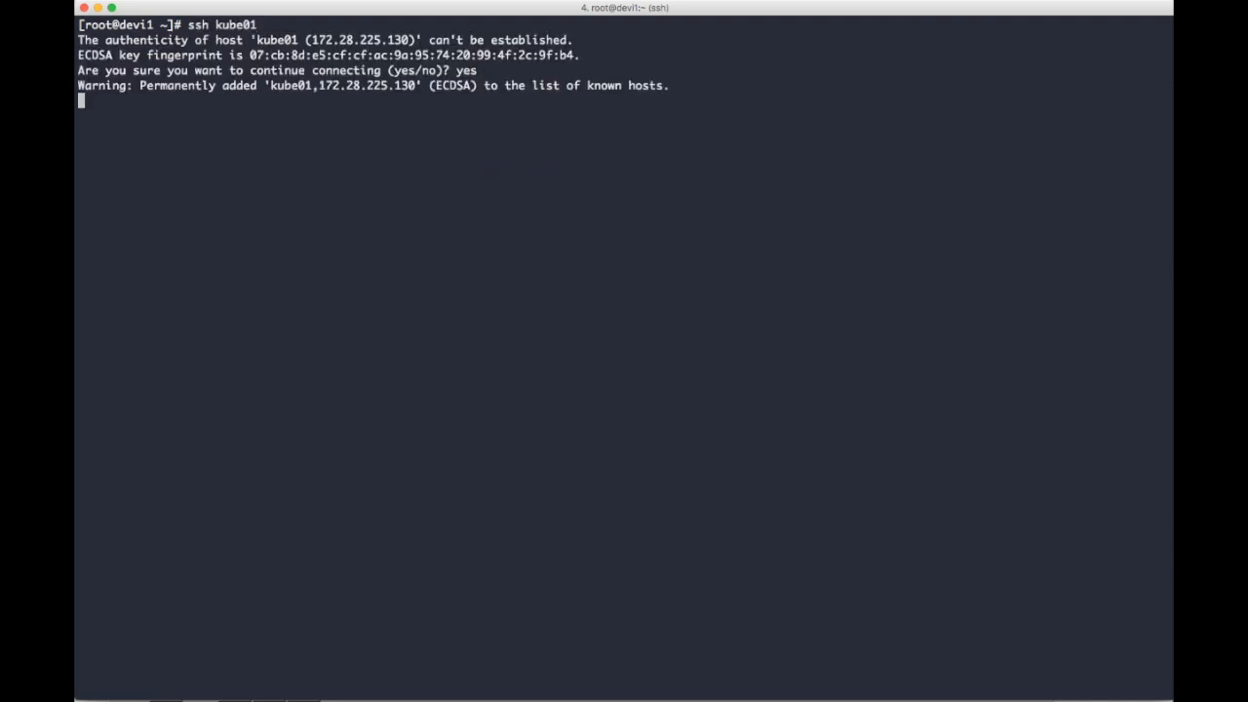
List the home directory files and get the Kubernetes pods, both for the default namespace and with --all-namespaces.
type("ls")
key("Return")
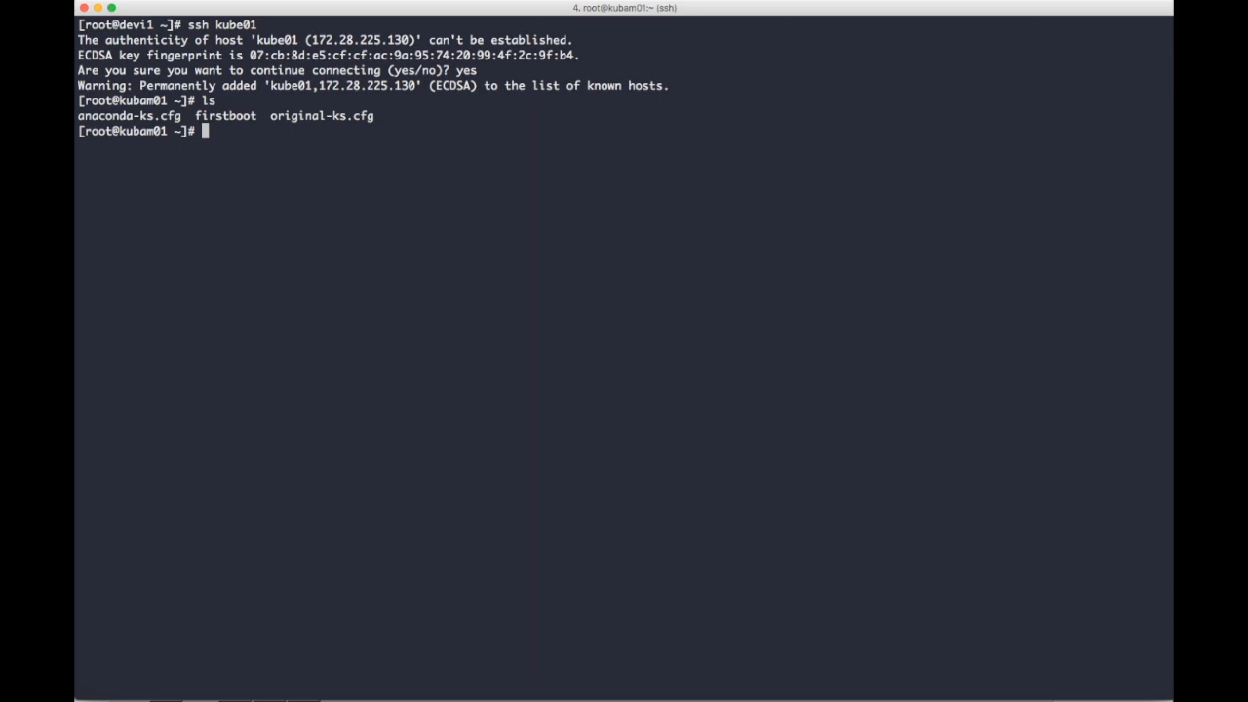
type("kubectl get pods")
key("Return")
key("Up")
type("--all-")
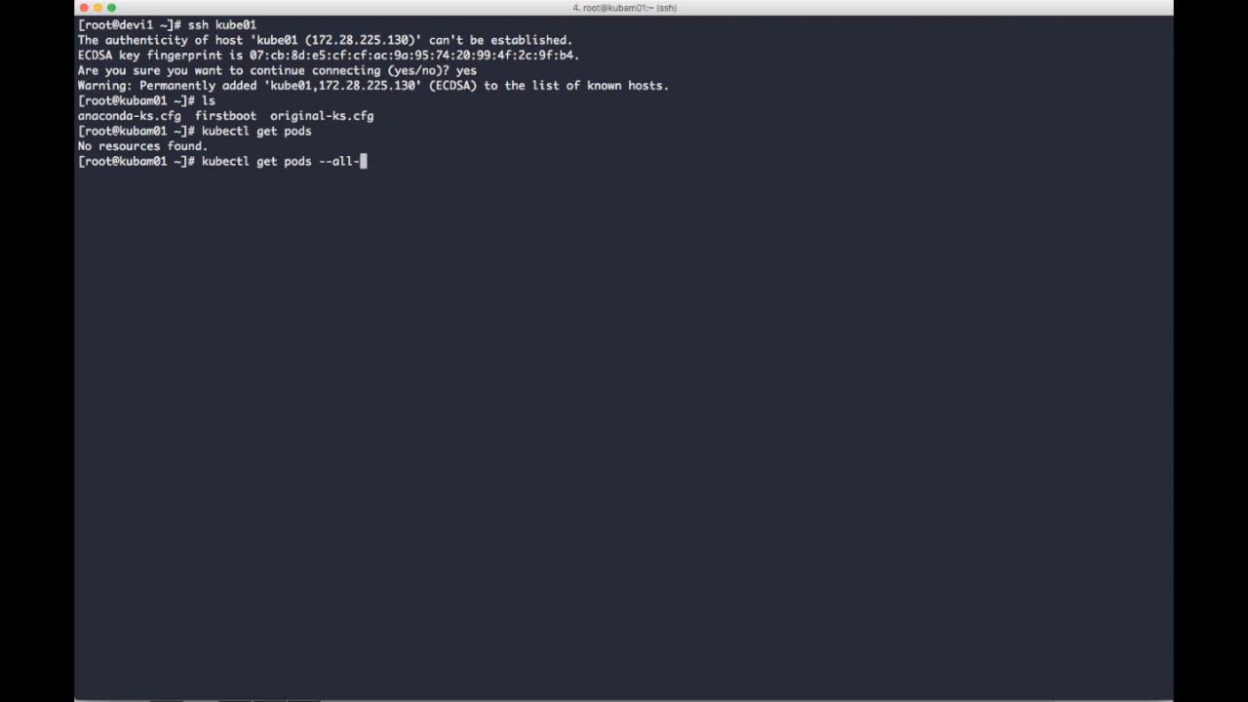
type("namespaces")
key("Return")
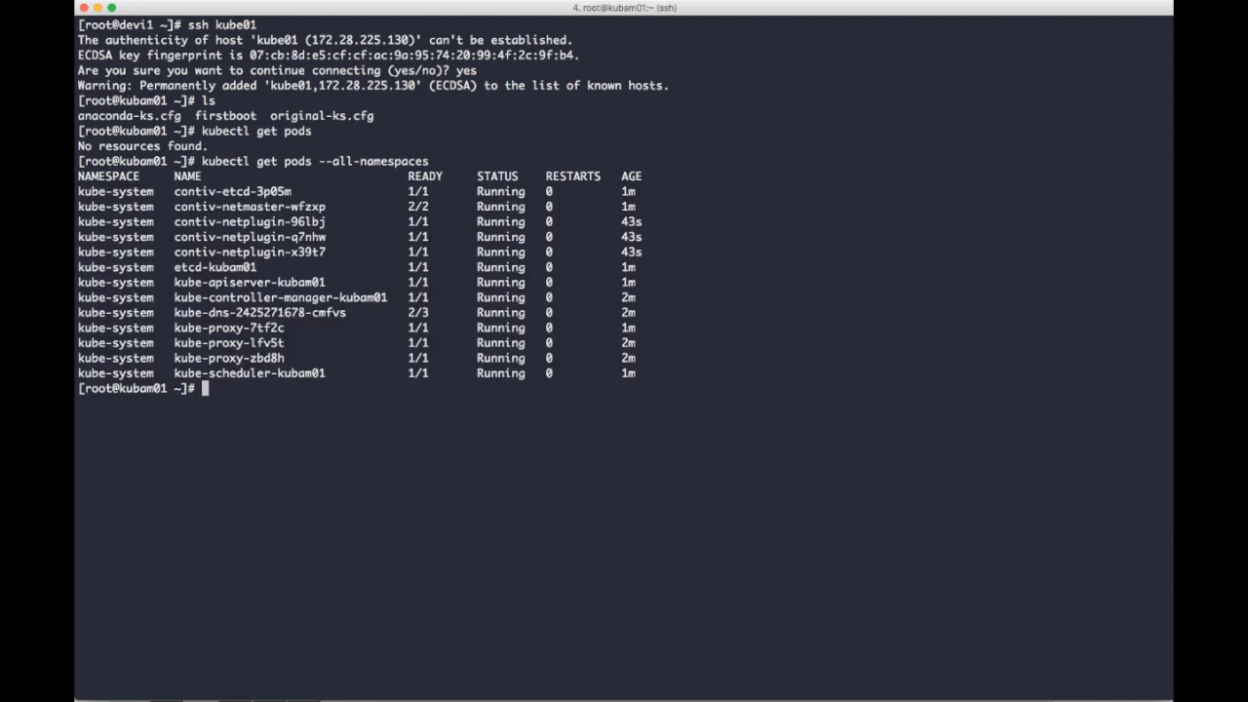
Watch the pods of all namespaces in wide output with -o wide -w, stop the watch, and get the cluster nodes.
key("Up")
type("-o wide ")
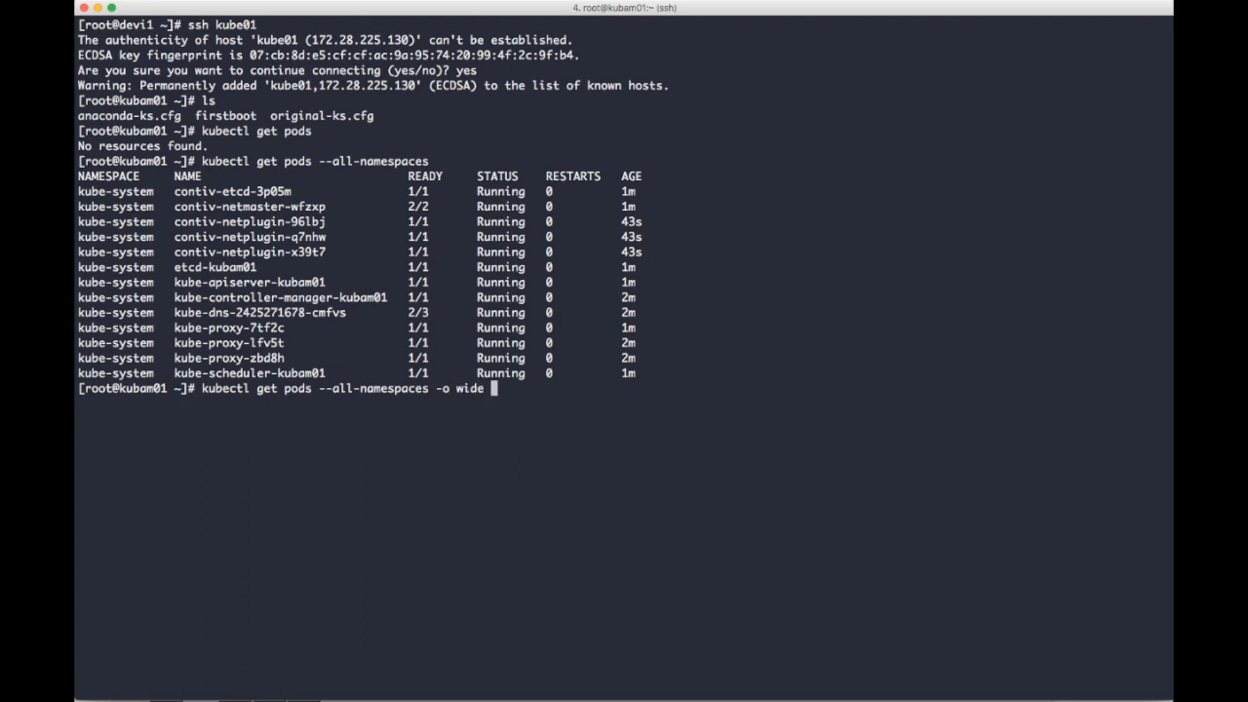
type("-w")
key("Return")
key("ctrl+c")
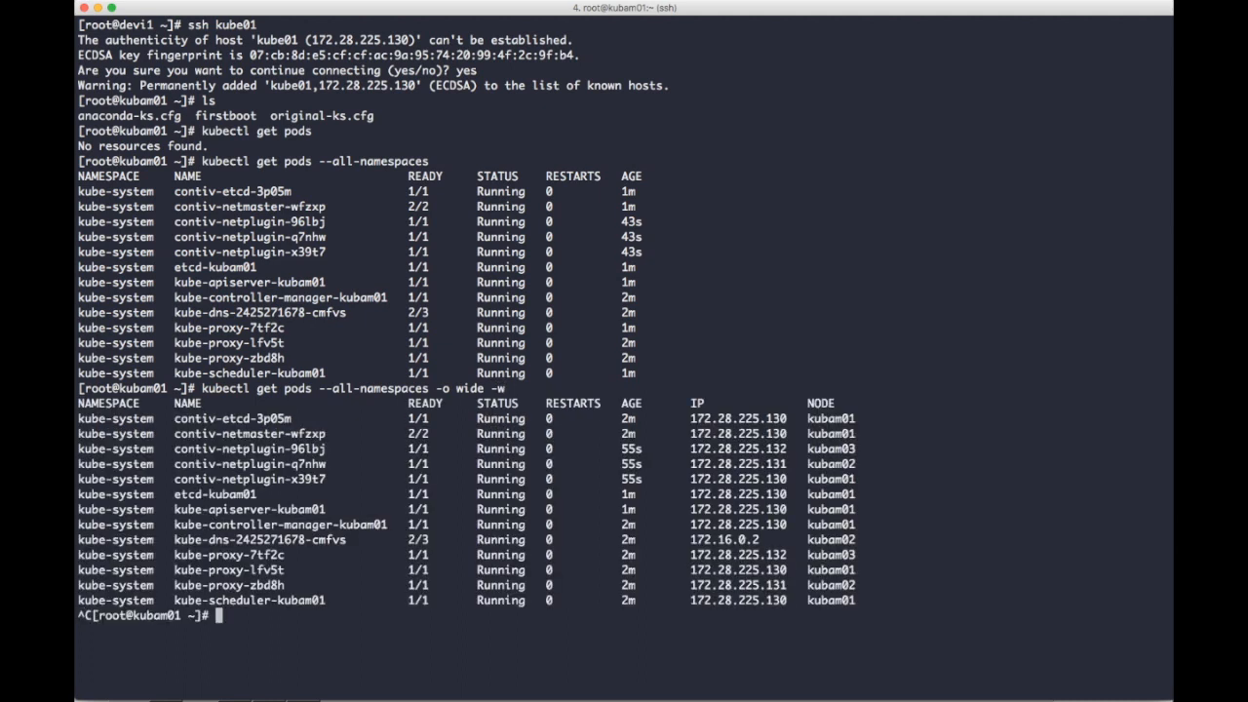
type("kubectl get nodes")
key("Return")
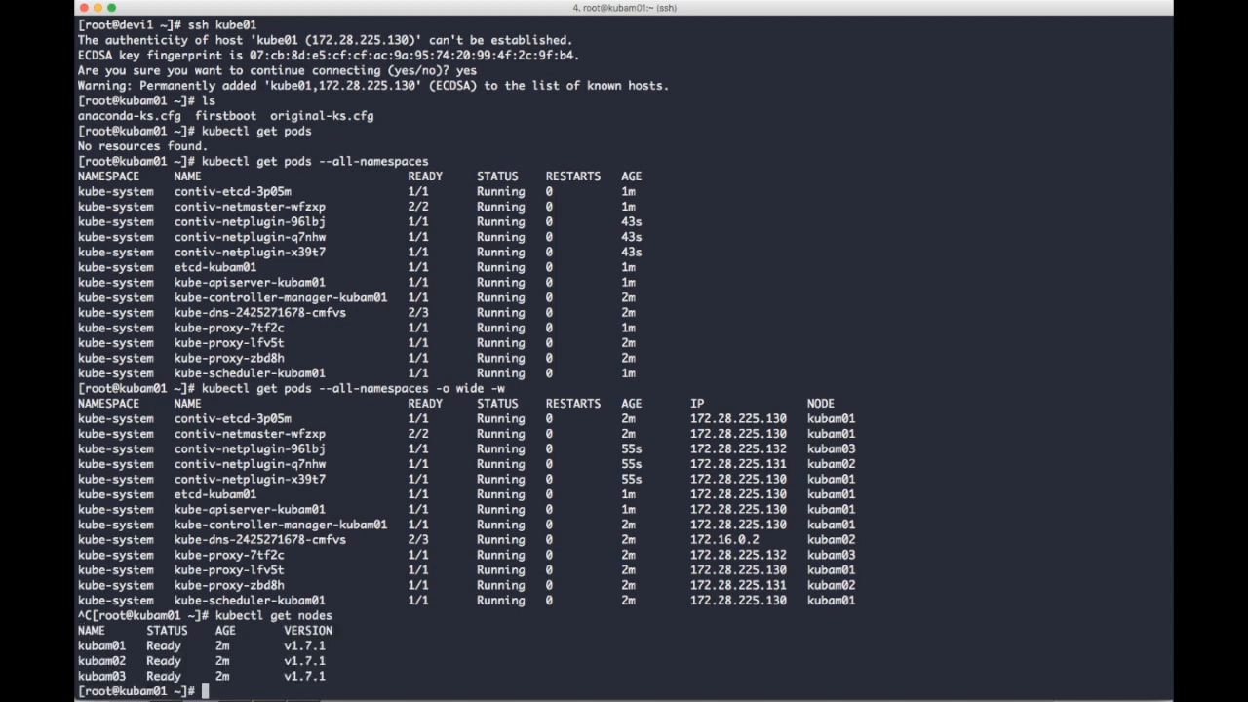